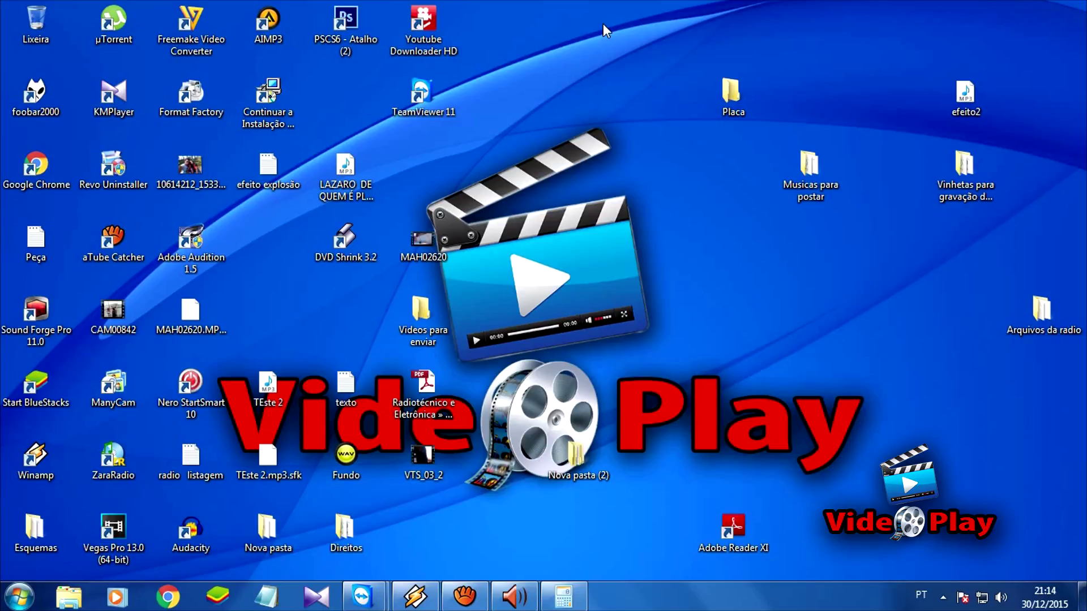
- Switch to the TeamViewer remote session, open Computer Management there in a maximized window, and display Disk Management
mouse_move(362, 595)
left_click(465, 505)
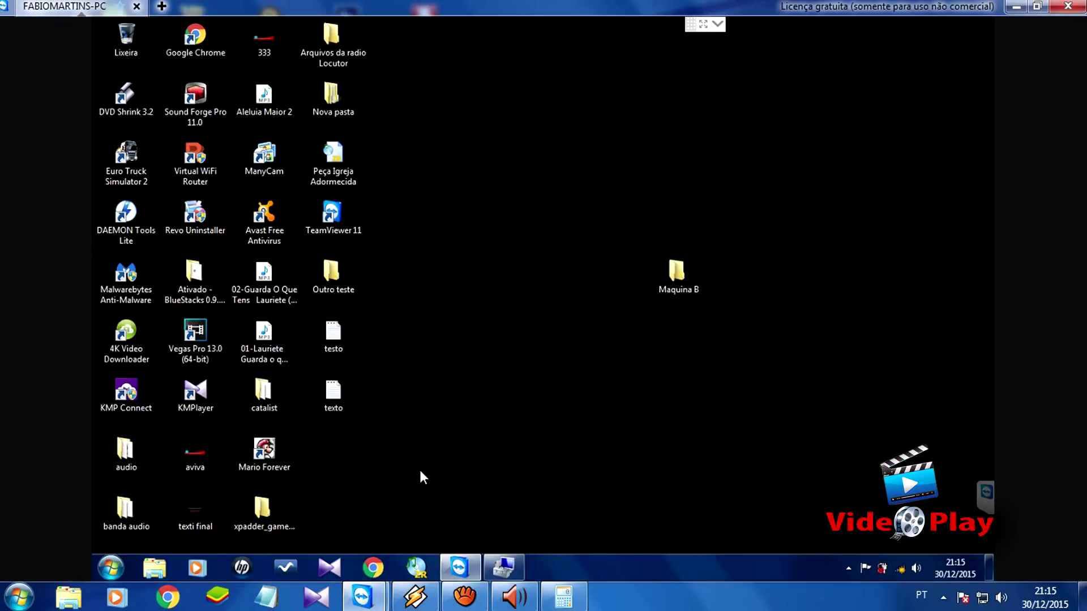
left_click(120, 566)
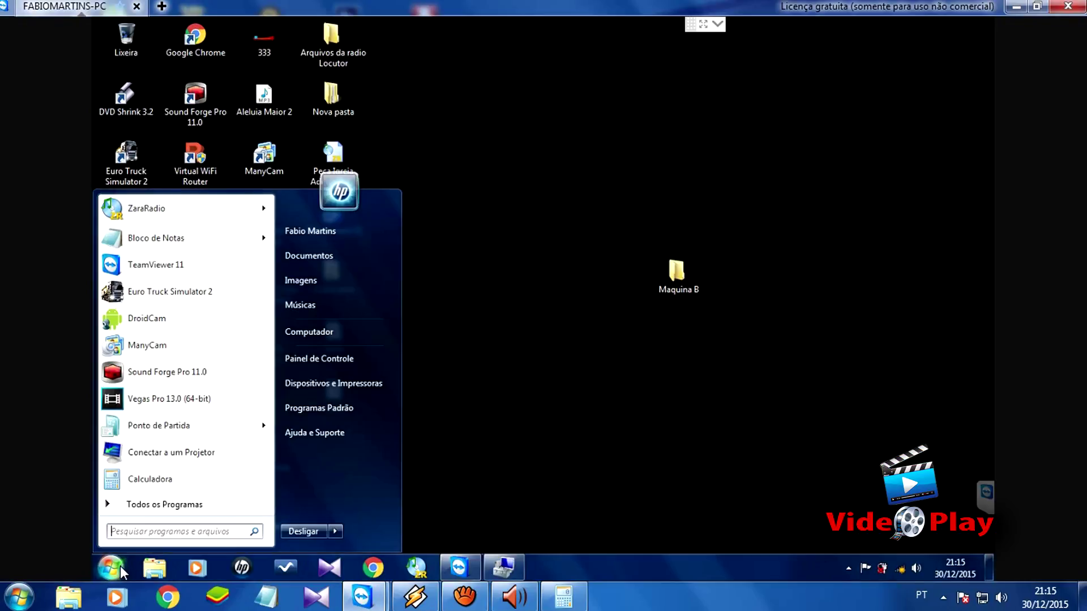
right_click(312, 337)
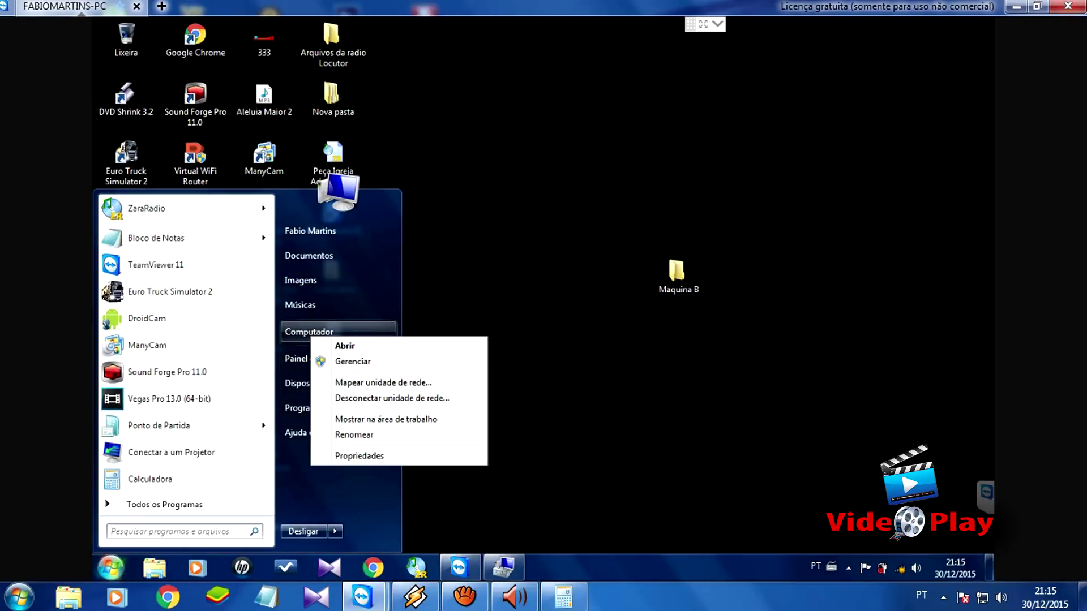
left_click(353, 362)
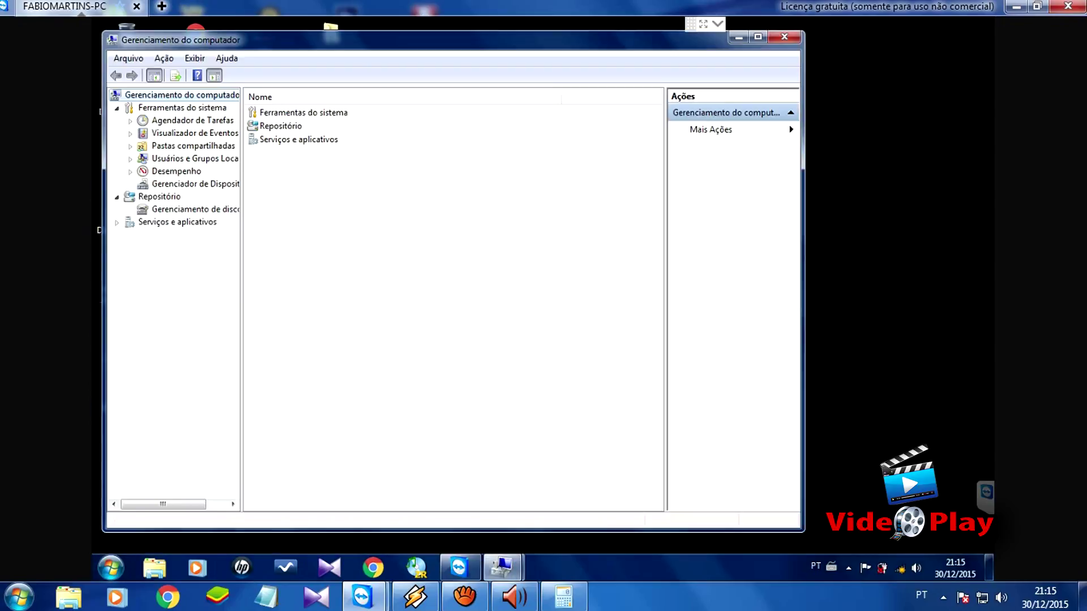
left_click(758, 37)
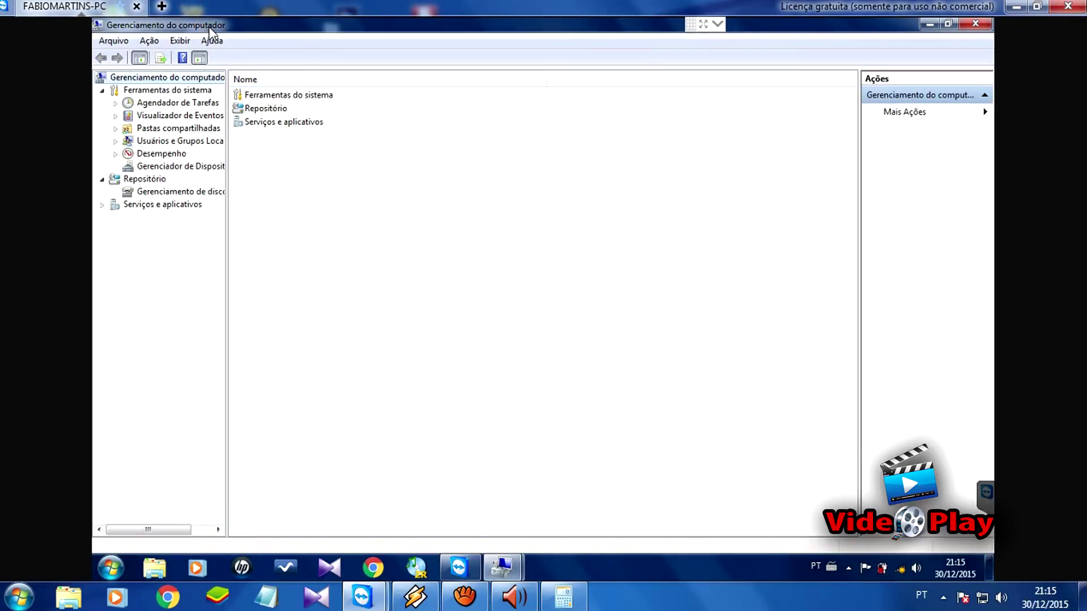
left_click(175, 192)
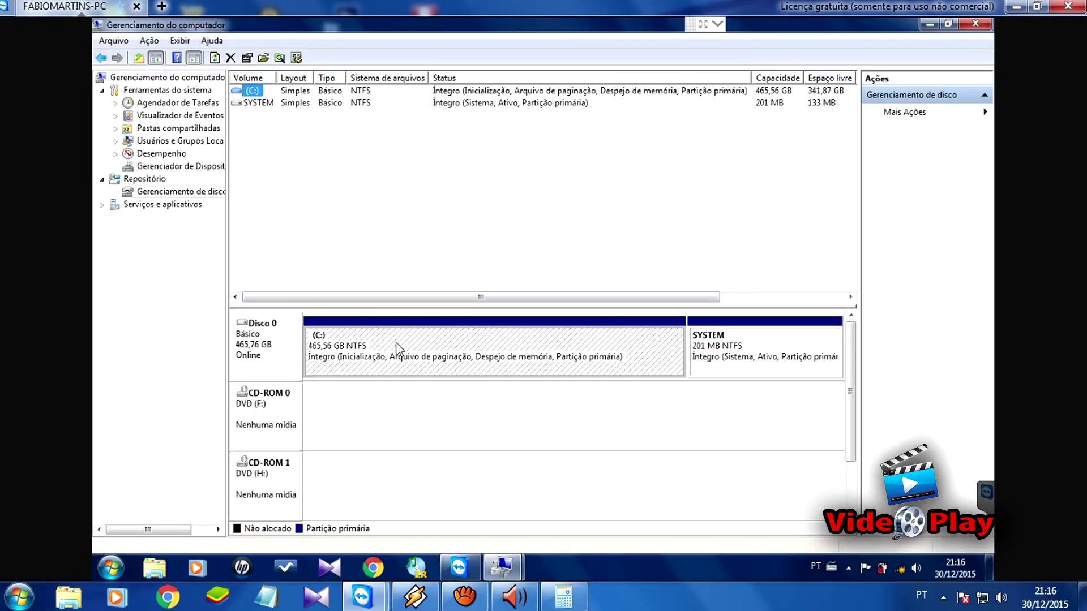
- Start shrinking the C: partition on Disk 0 and move the shrink dialog aside
right_click(497, 347)
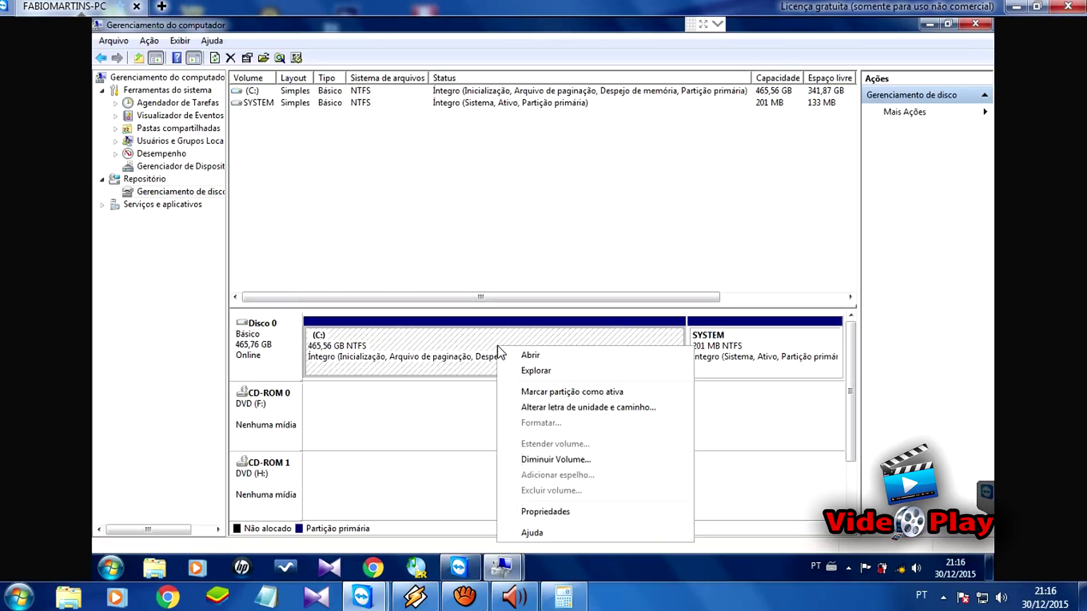
left_click(548, 460)
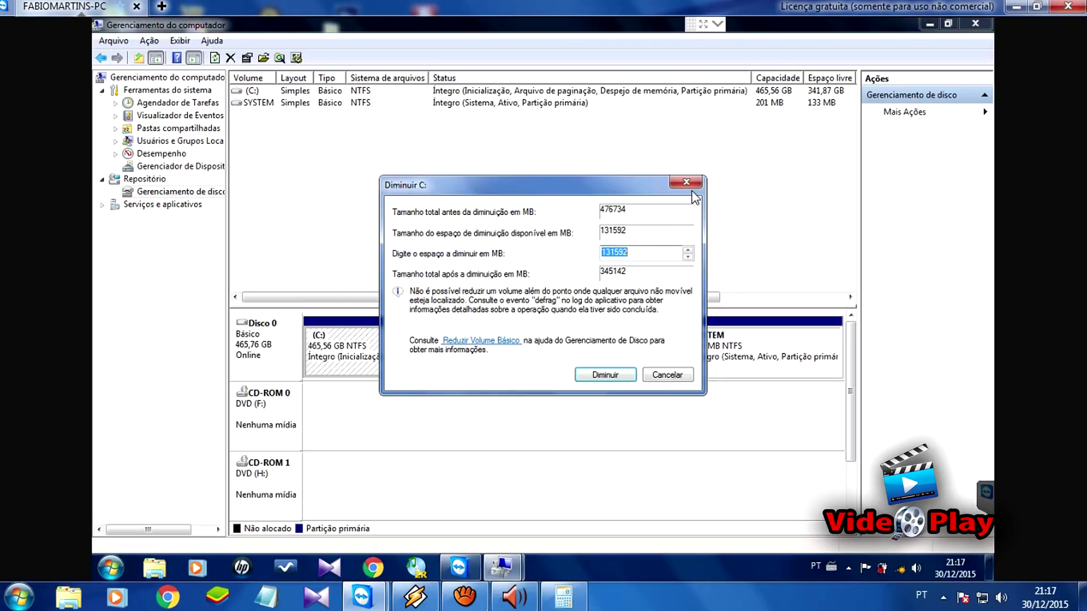
left_click_drag(604, 194, 500, 165)
- Switch to Calculator and multiply 1024 by 110 to convert 110 GB to megabytes, keeping the shrink dialog uncovered
left_click(565, 595)
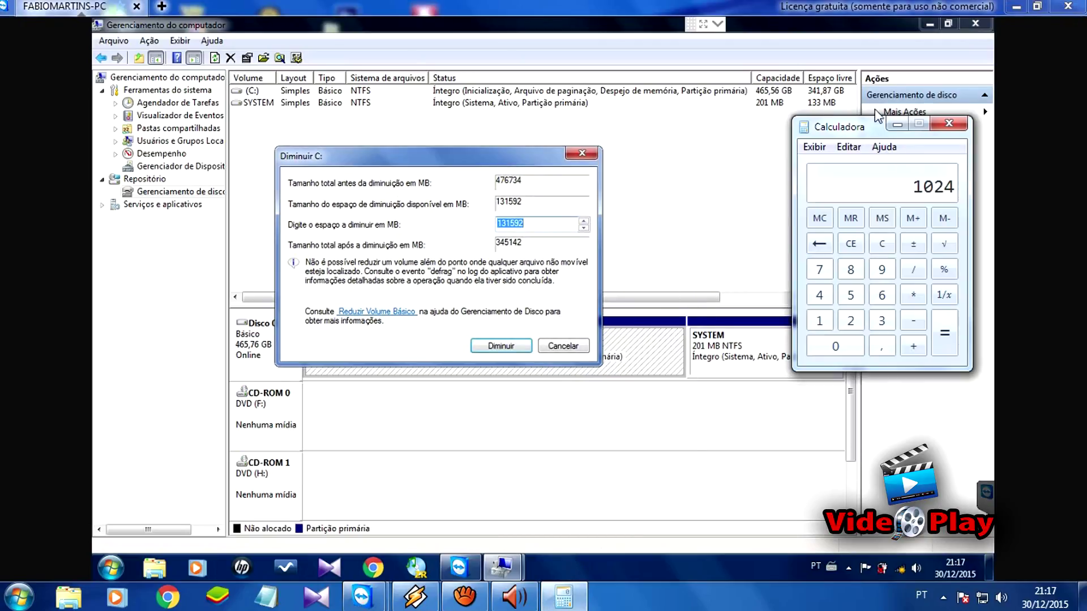
left_click_drag(876, 127, 861, 128)
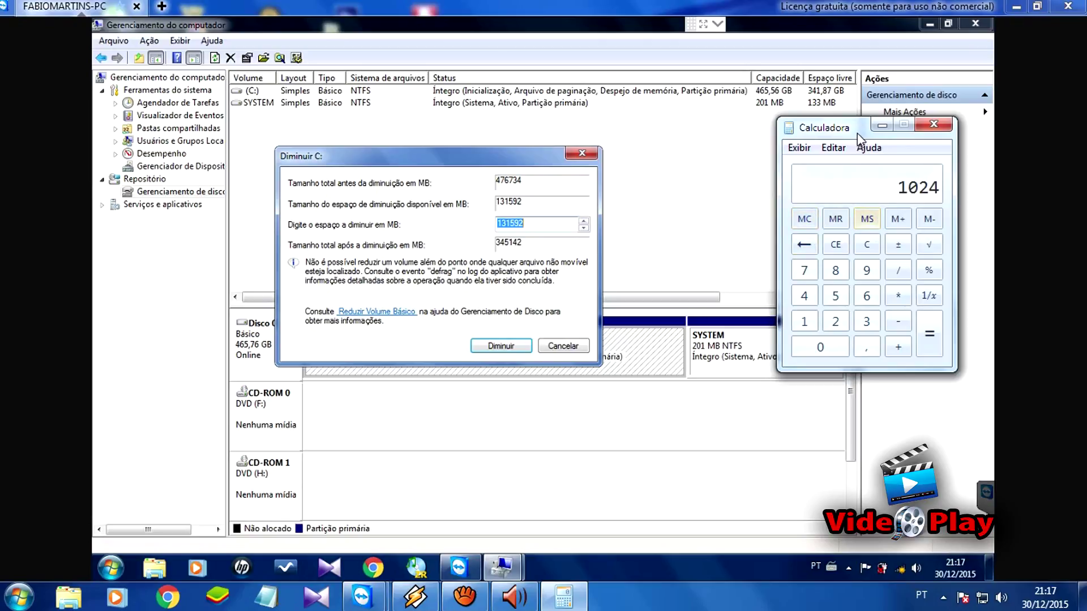
left_click_drag(857, 134, 829, 135)
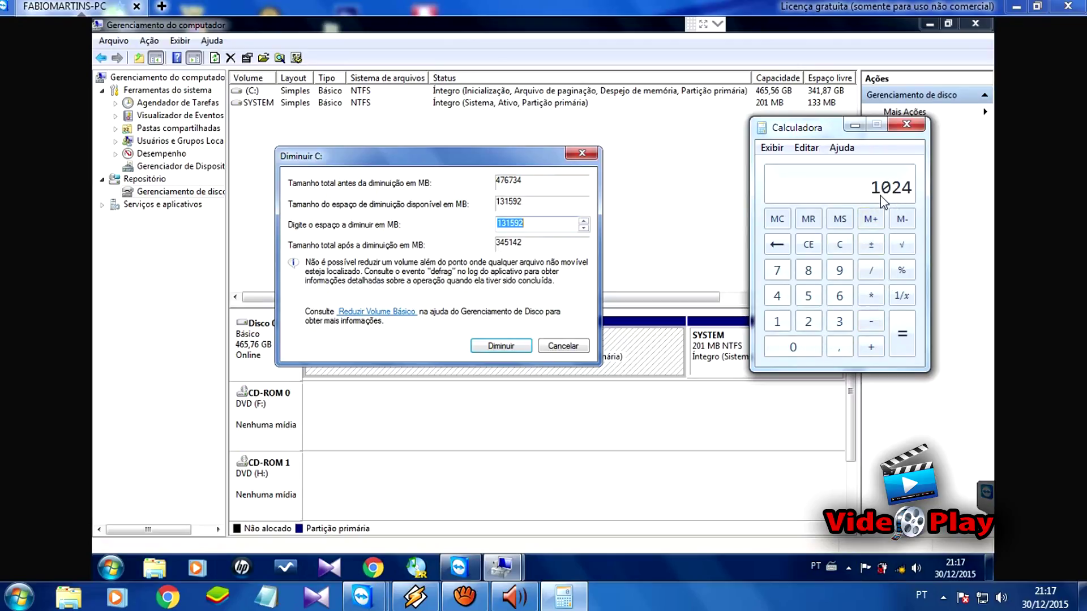
left_click(872, 295)
left_click(787, 327)
left_click(788, 327)
left_click(793, 353)
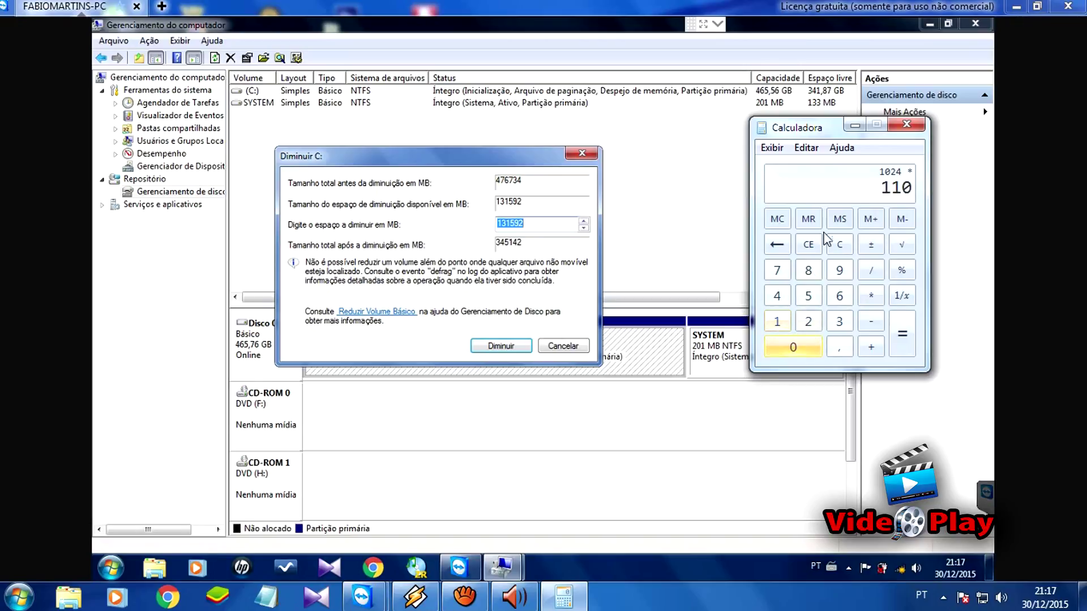
left_click(894, 328)
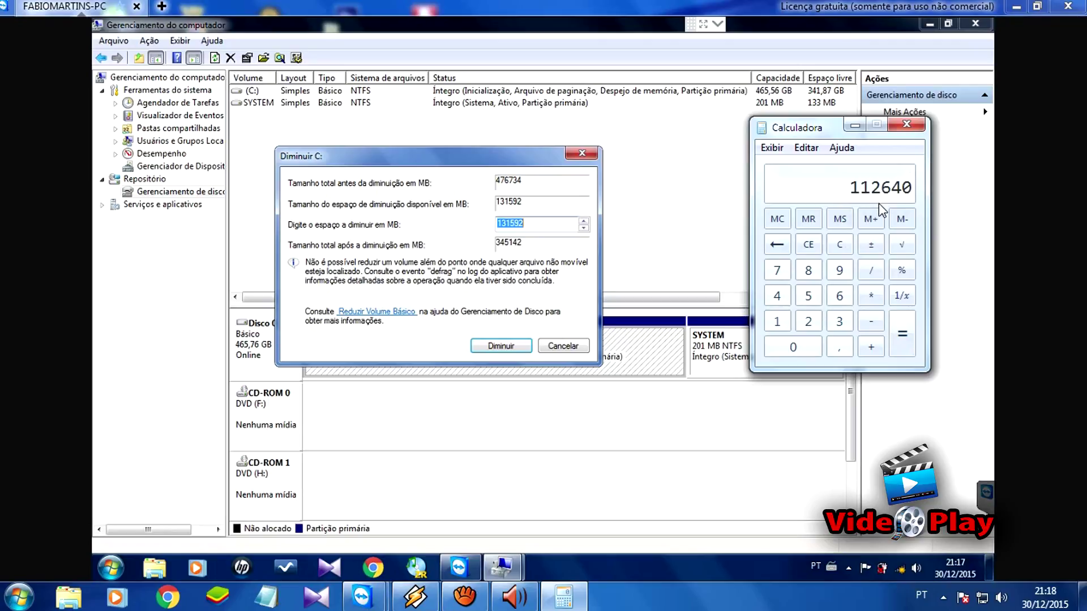
left_click_drag(830, 126, 871, 125)
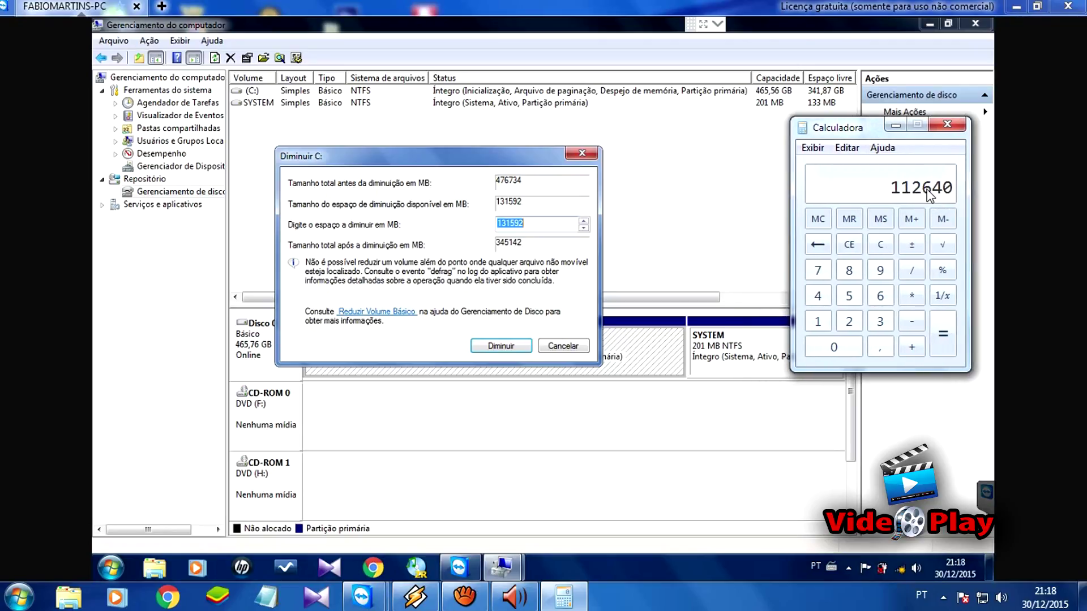
- Set the amount of space to shrink from C: to 112640 MB and carry out the shrink
left_click(528, 231)
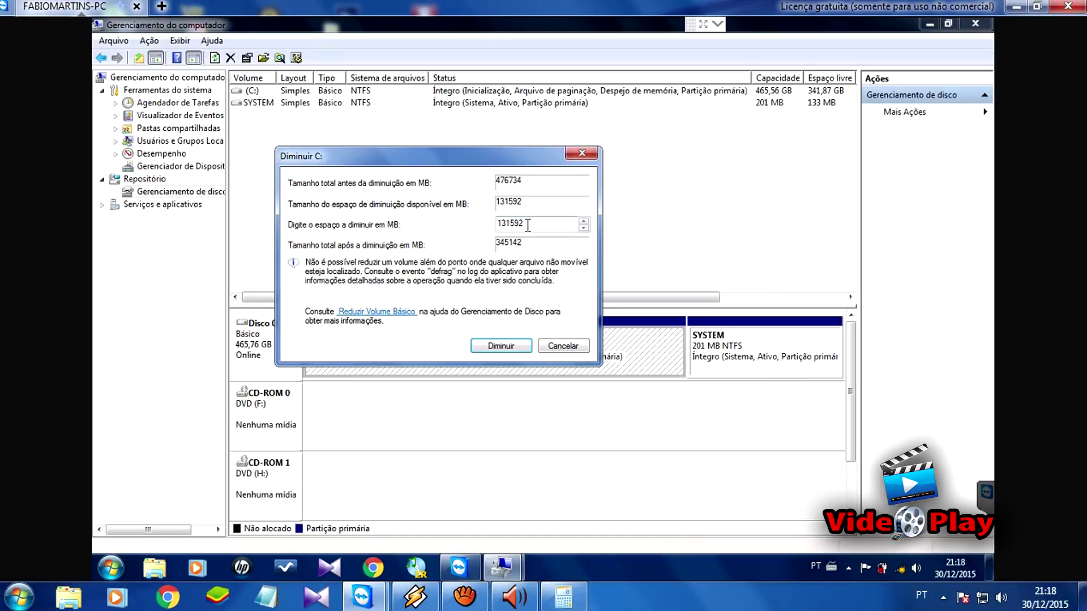
type("112")
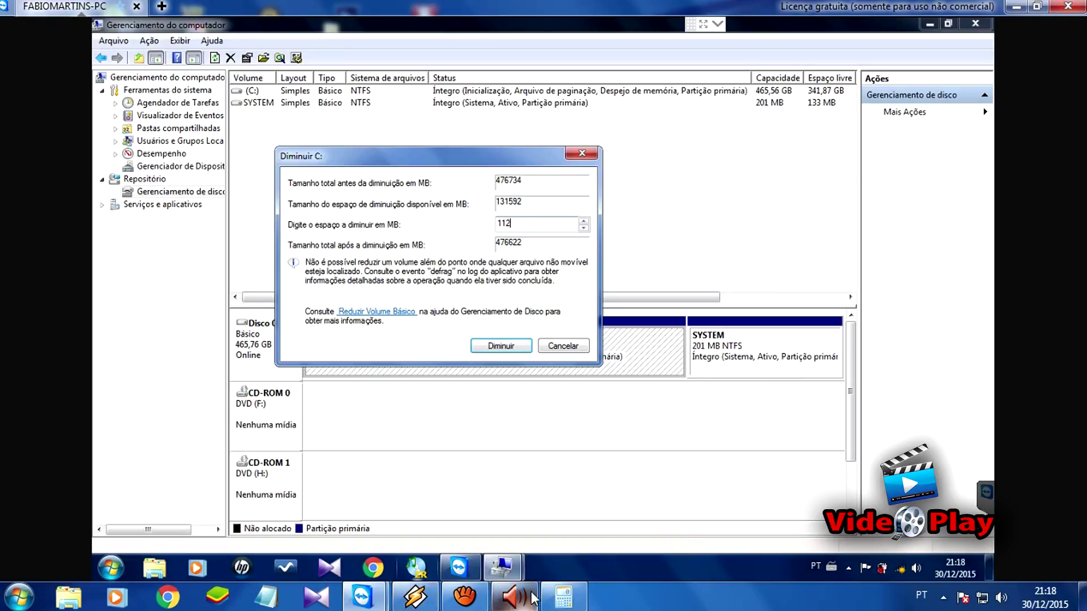
left_click(558, 597)
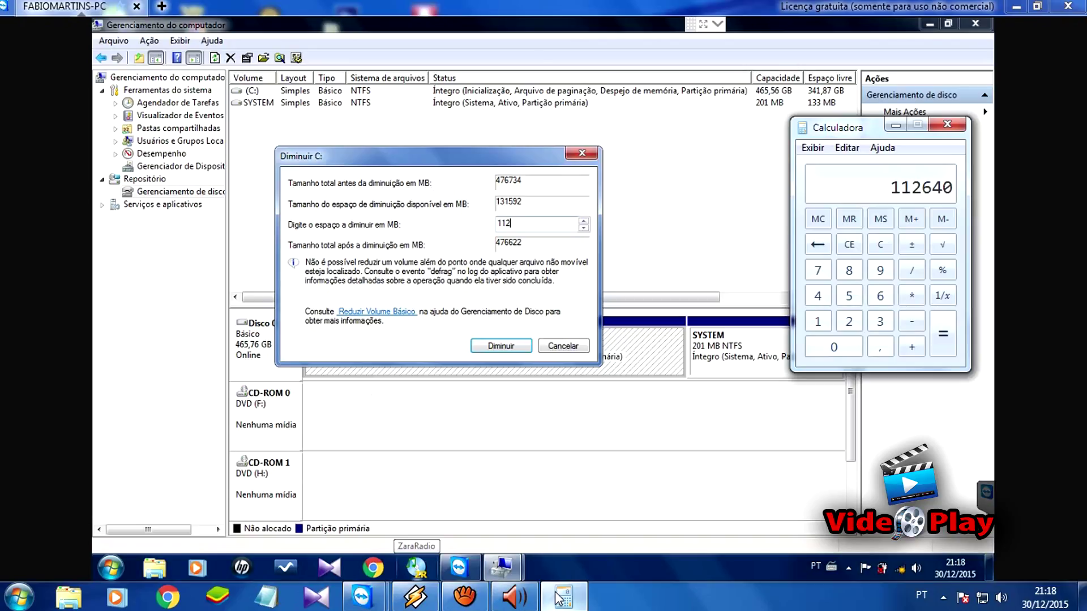
left_click(558, 597)
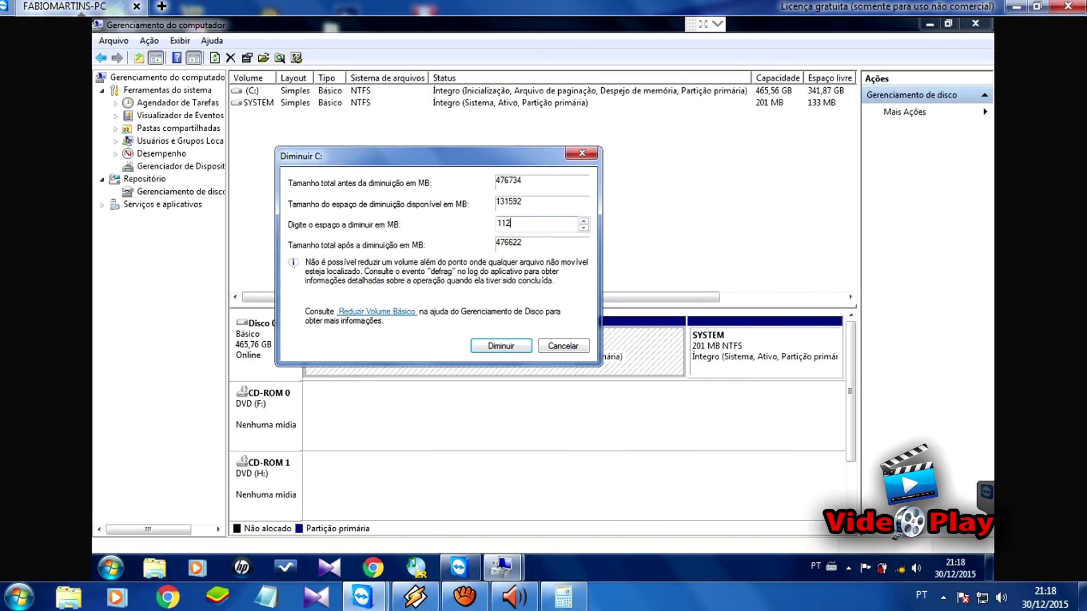
type("640")
left_click(500, 346)
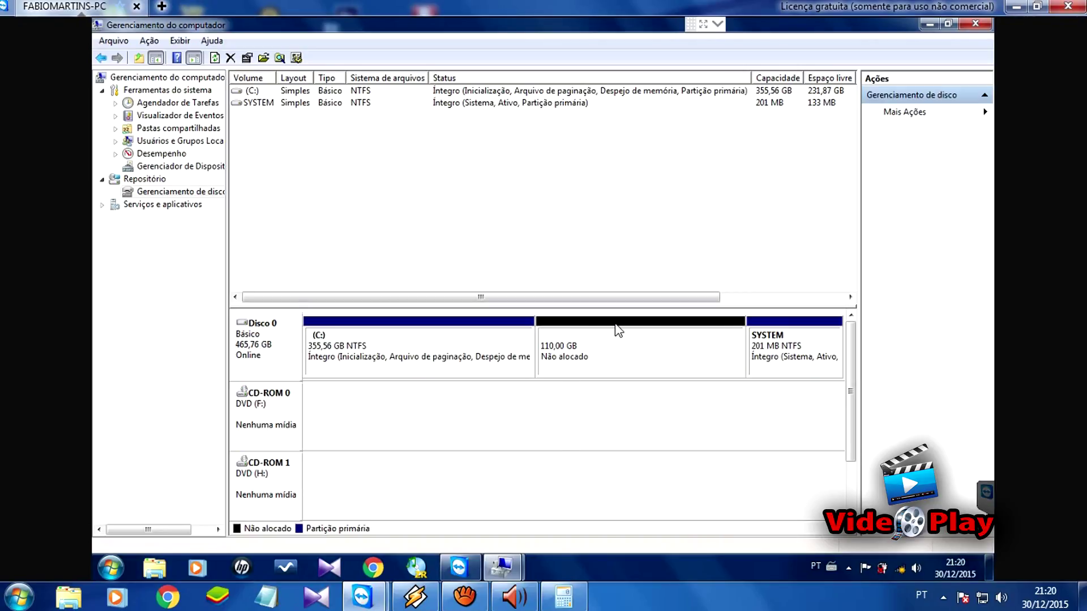
- Check the hard drives listed in the remote machine's Computer window, then minimize that window
left_click(107, 572)
left_click(307, 335)
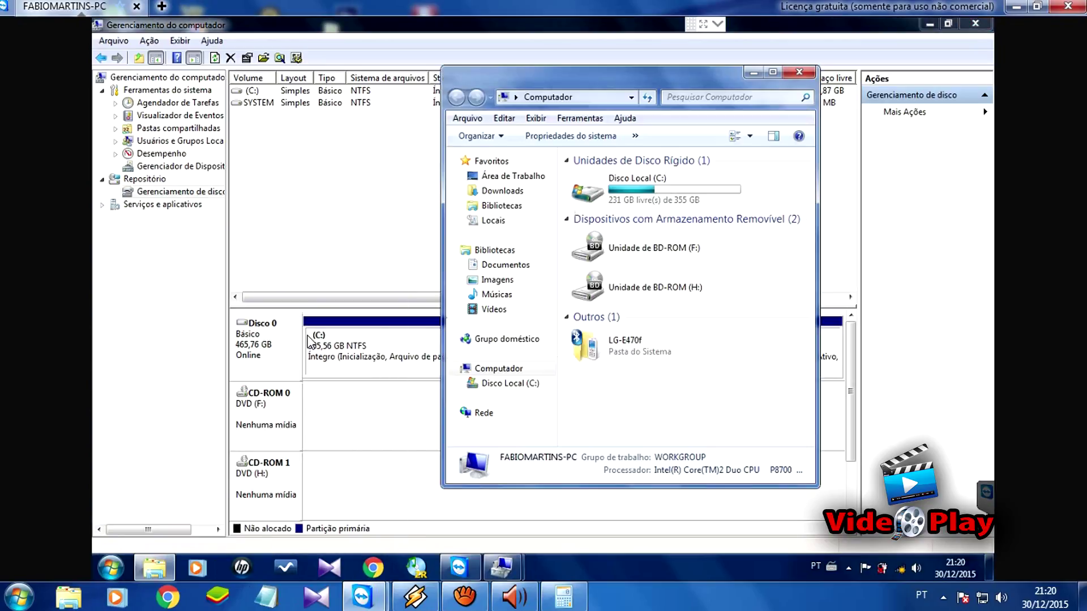
mouse_move(661, 187)
left_click(772, 72)
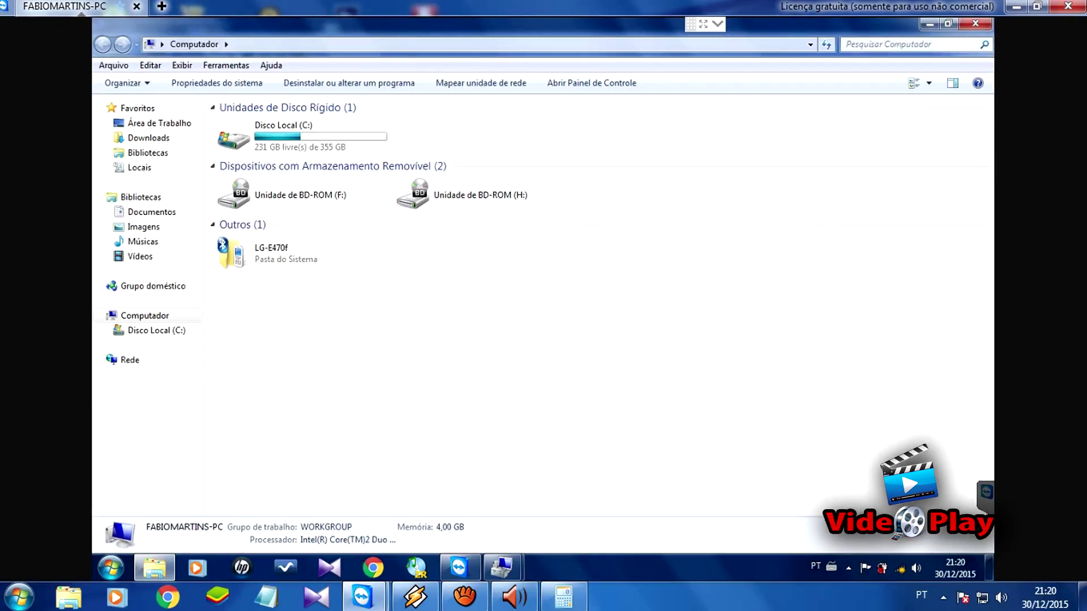
left_click(928, 23)
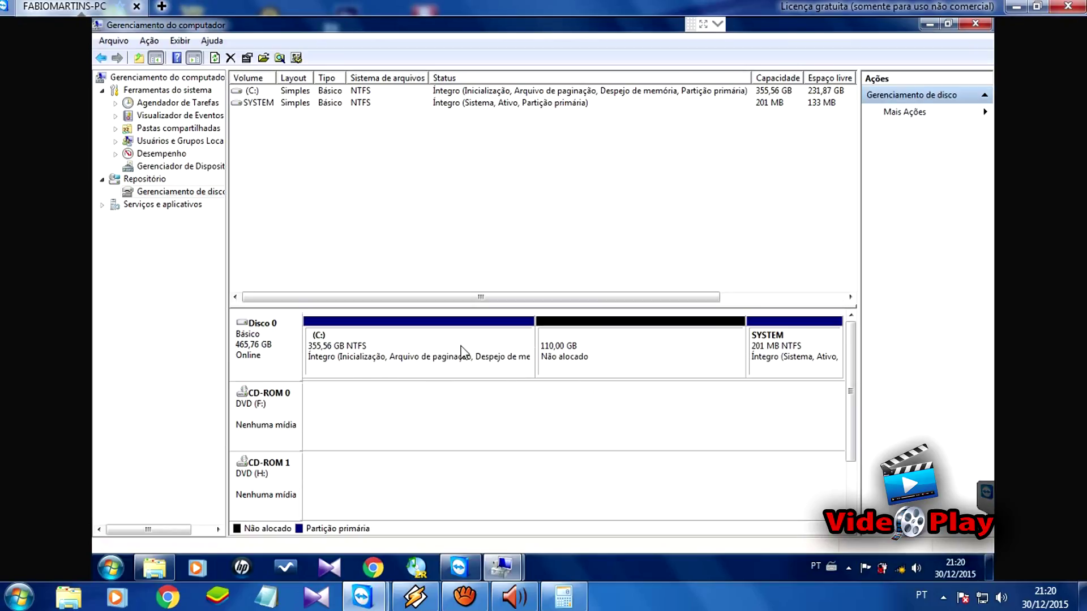
- Start another shrink of the C: partition and move its dialog above the disk layout
left_click(388, 346)
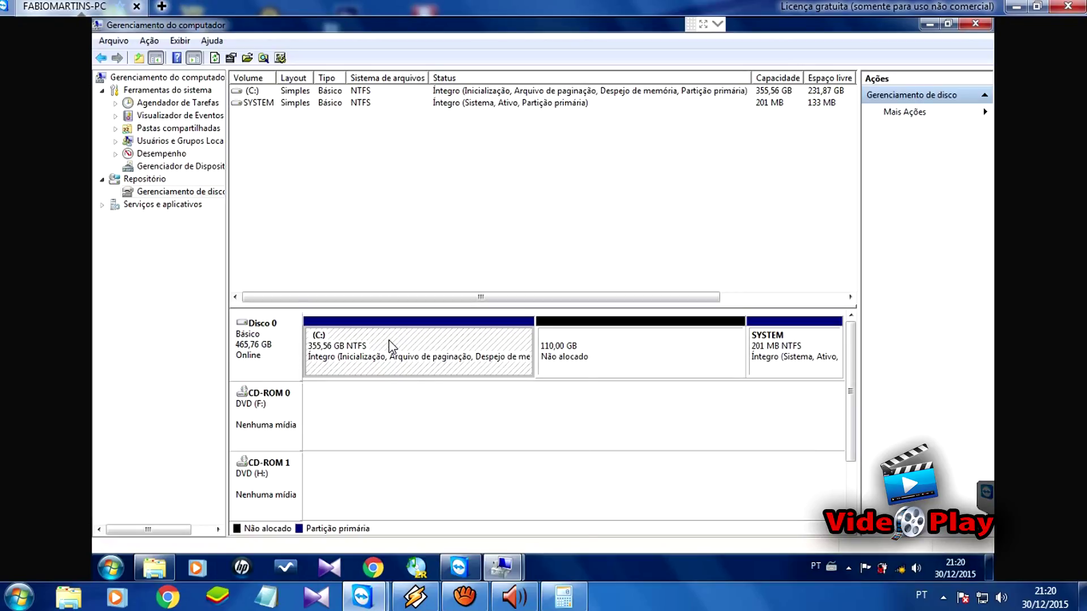
right_click(389, 341)
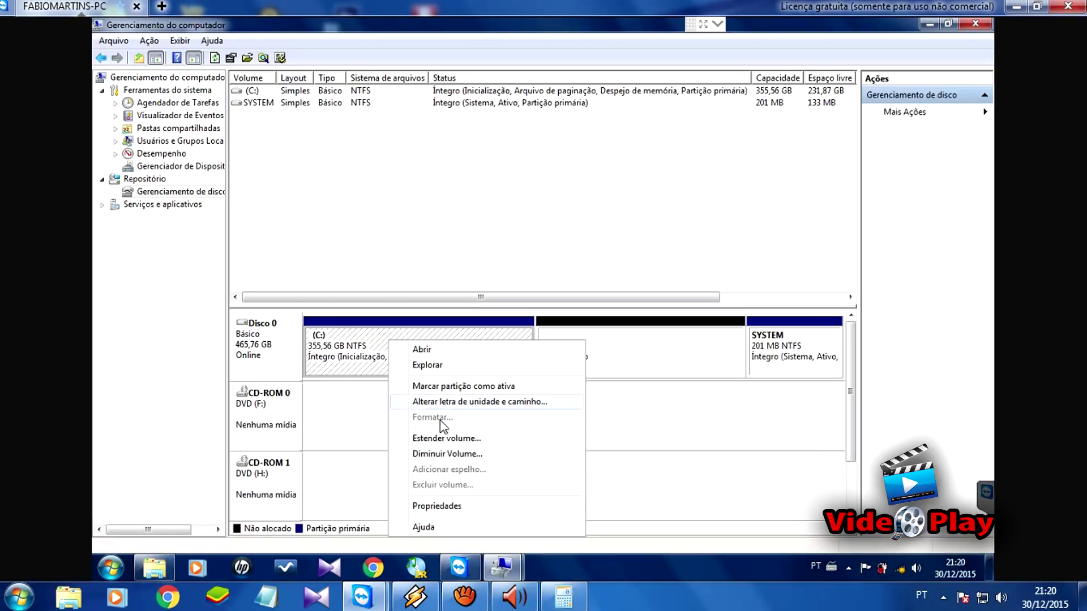
left_click(446, 453)
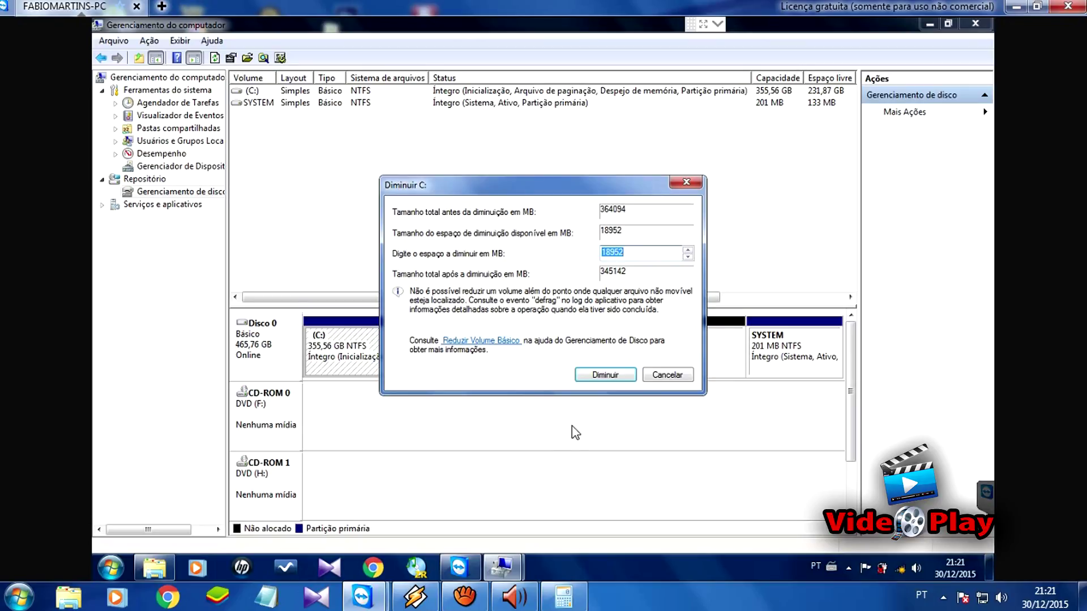
left_click_drag(569, 181, 455, 112)
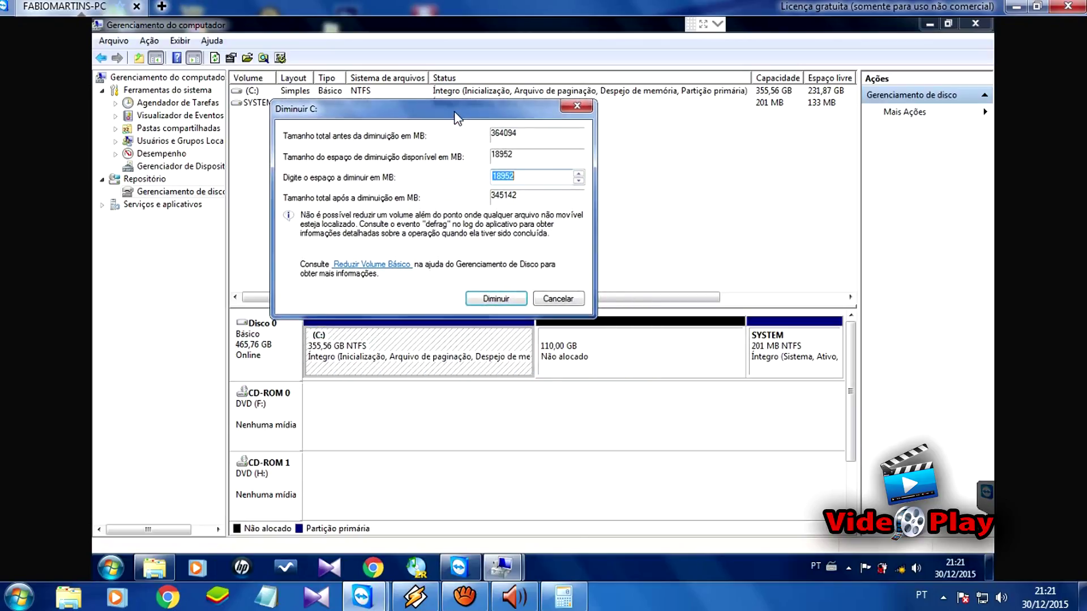
- Convert 20 GB to megabytes in Calculator by multiplying 1024 by 20
left_click(563, 596)
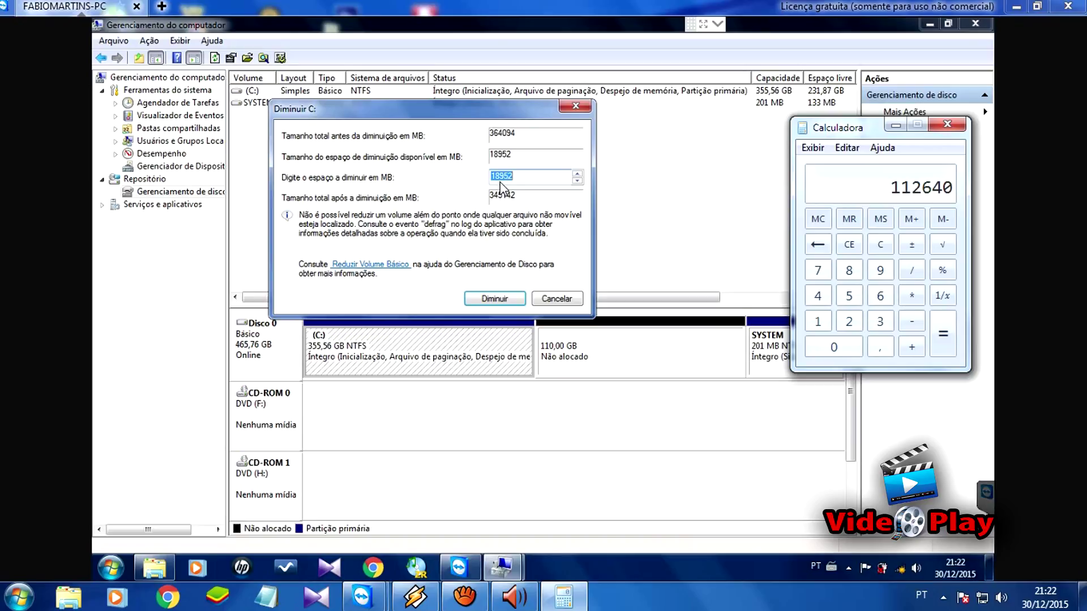
left_click(879, 244)
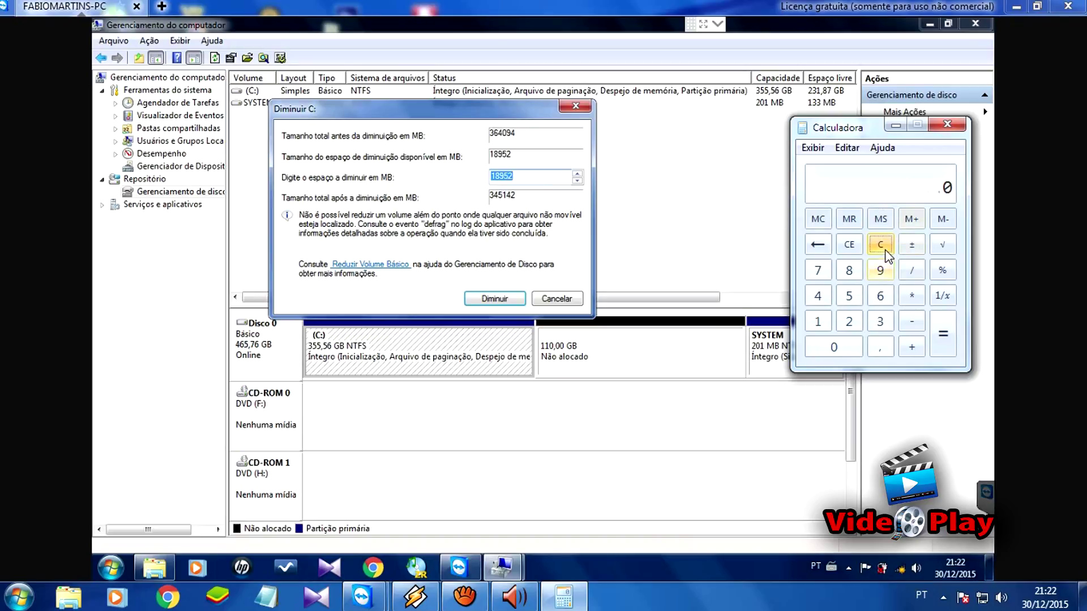
type("1024")
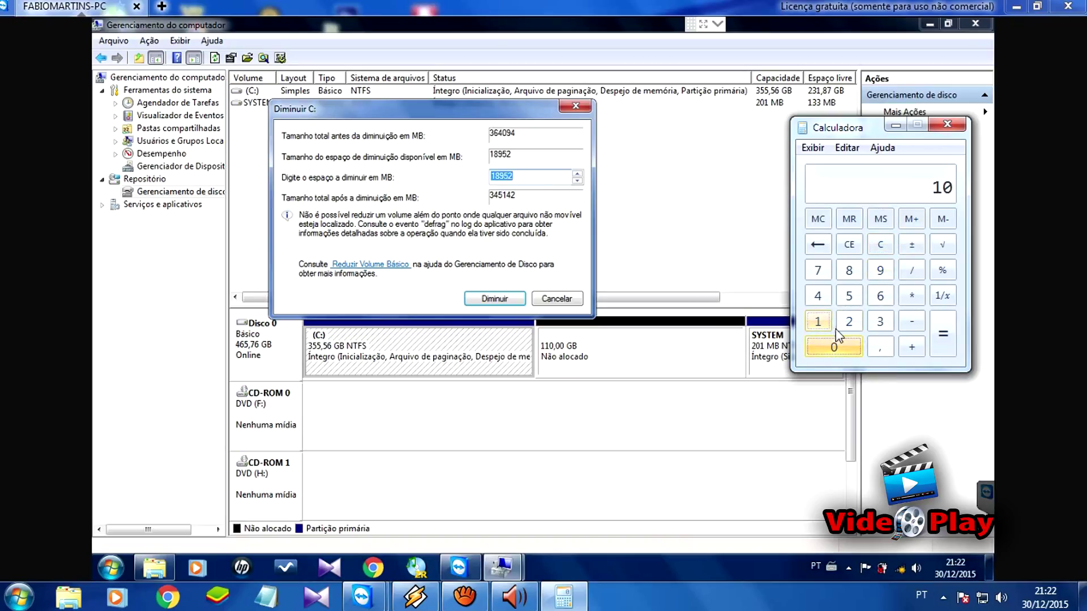
left_click(911, 296)
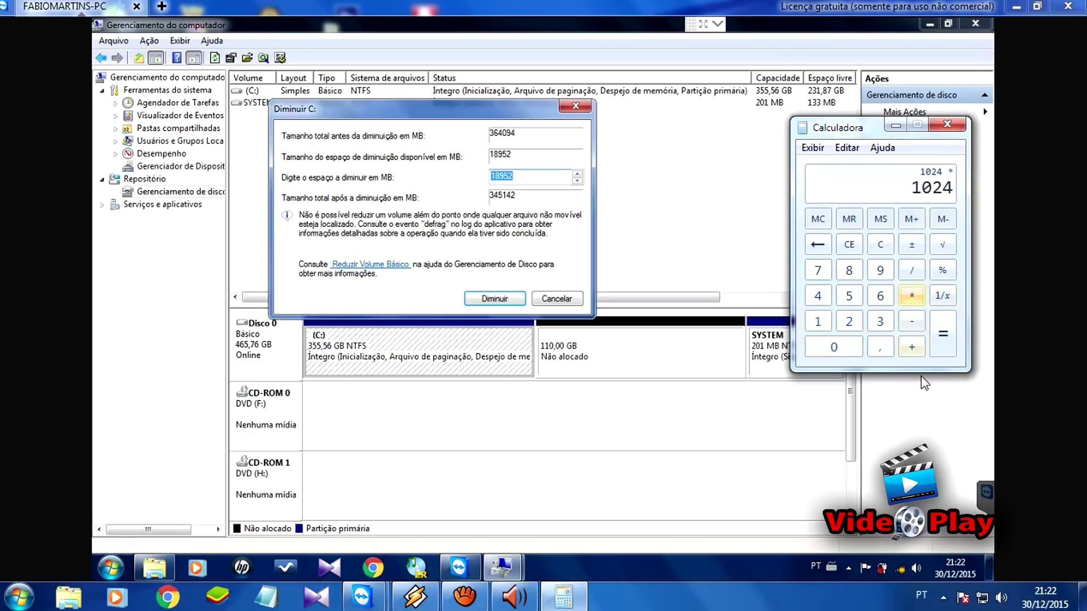
left_click(845, 325)
left_click(843, 347)
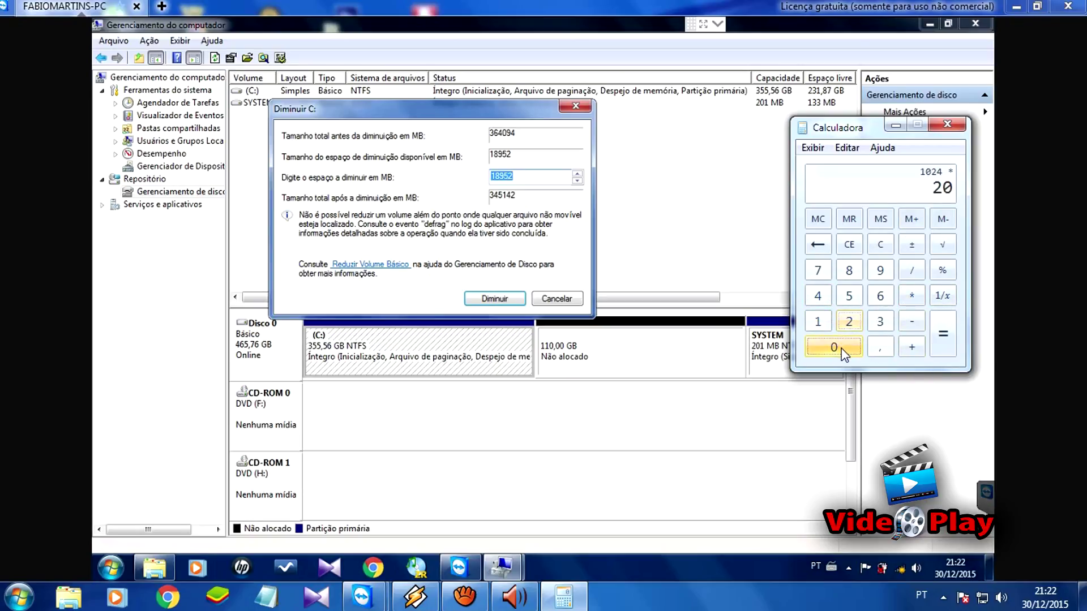
left_click(943, 347)
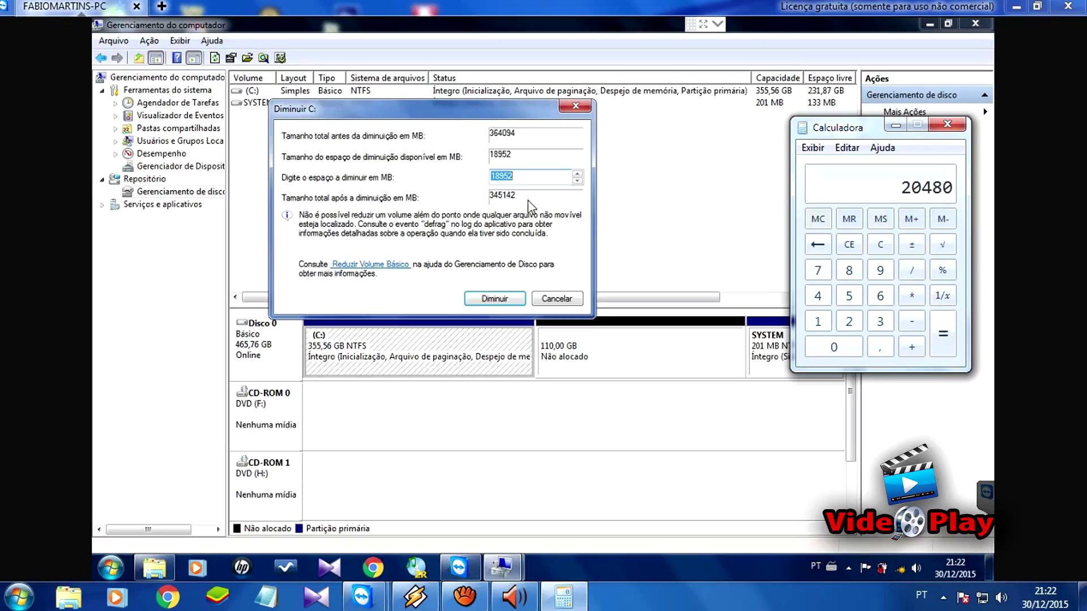
- Clear the calculator and multiply 1024 by 10 to convert 10 GB to megabytes
left_click(910, 296)
left_click(880, 244)
left_click(819, 321)
left_click(833, 347)
left_click(849, 322)
left_click(817, 295)
left_click(912, 297)
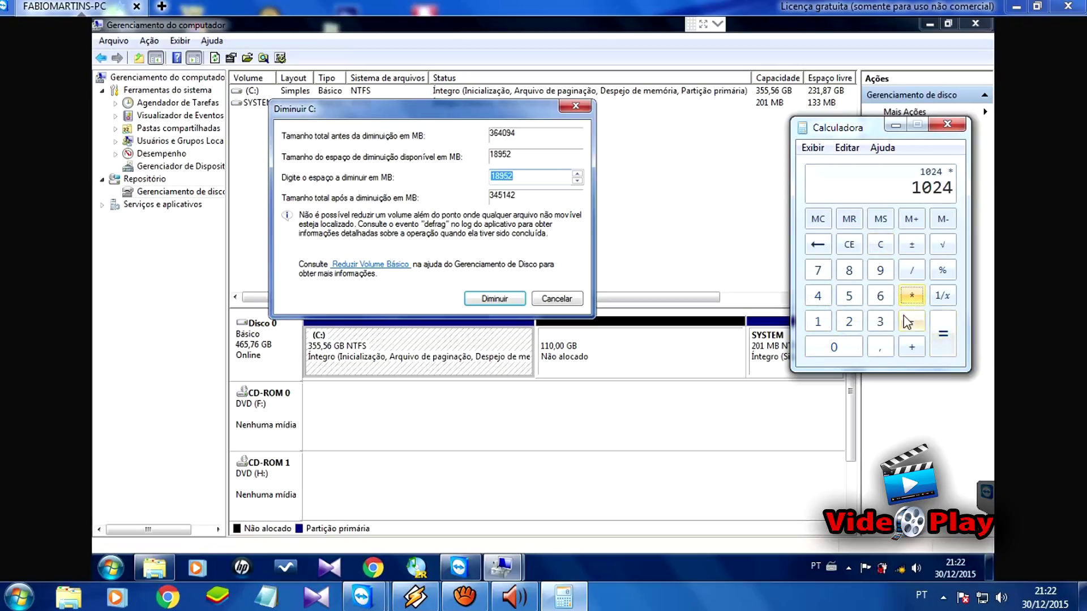
left_click(818, 321)
left_click(829, 344)
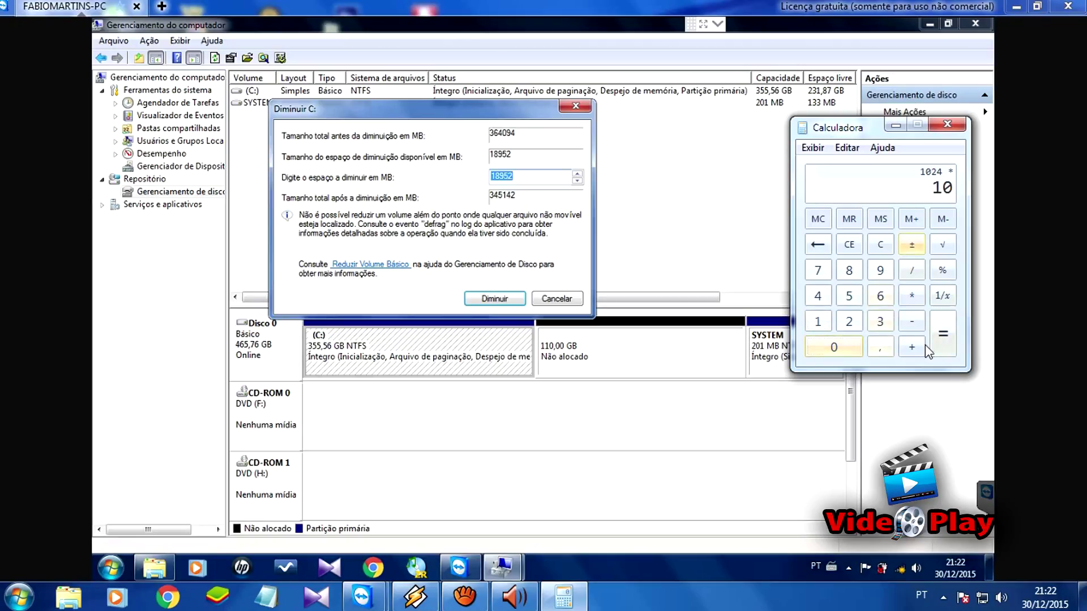
left_click(944, 340)
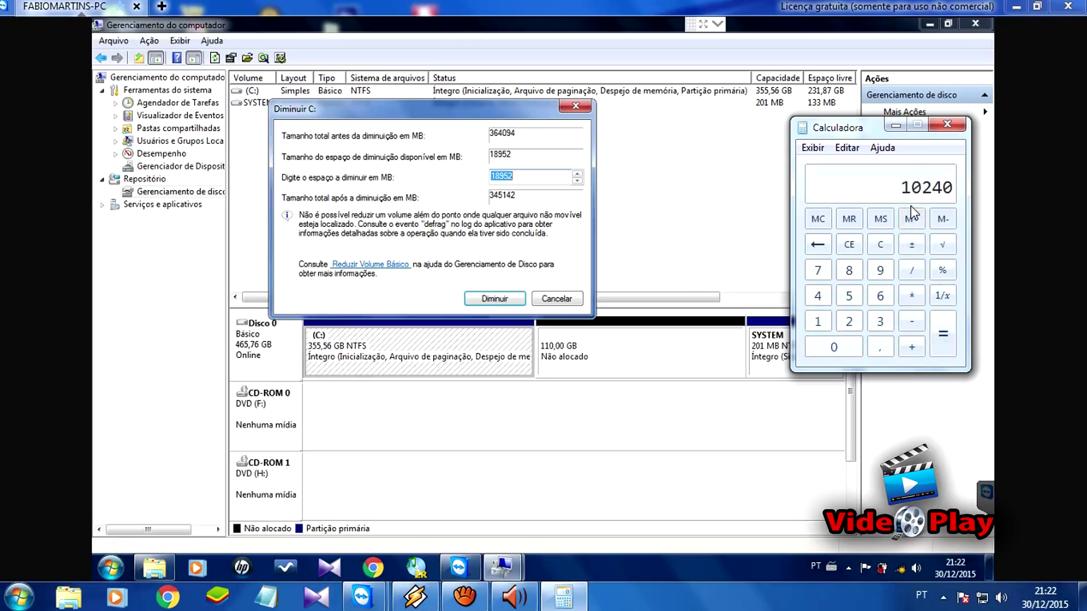
- Clear the calculator and multiply 1024 by 15 to convert 15 GB to megabytes
left_click(884, 246)
left_click(817, 321)
left_click(834, 347)
left_click(849, 321)
left_click(817, 296)
left_click(911, 295)
left_click(822, 323)
left_click(848, 296)
left_click(942, 334)
- Set the space to shrink from C: to 15360 MB and run the shrink
left_click_drag(473, 110, 507, 127)
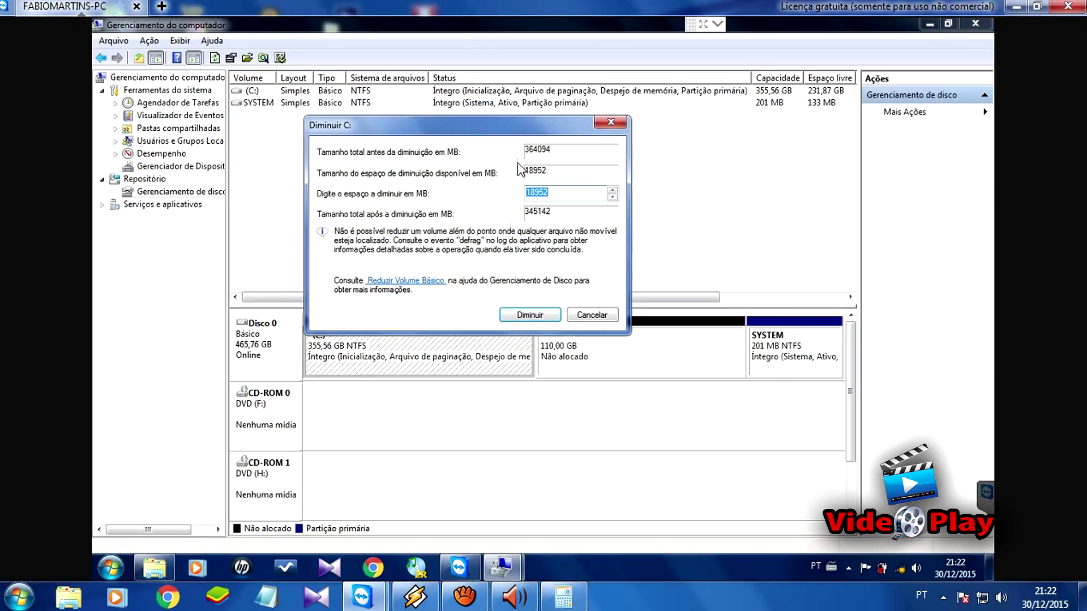
left_click(554, 193)
double_click(522, 193)
type("15360")
left_click(541, 317)
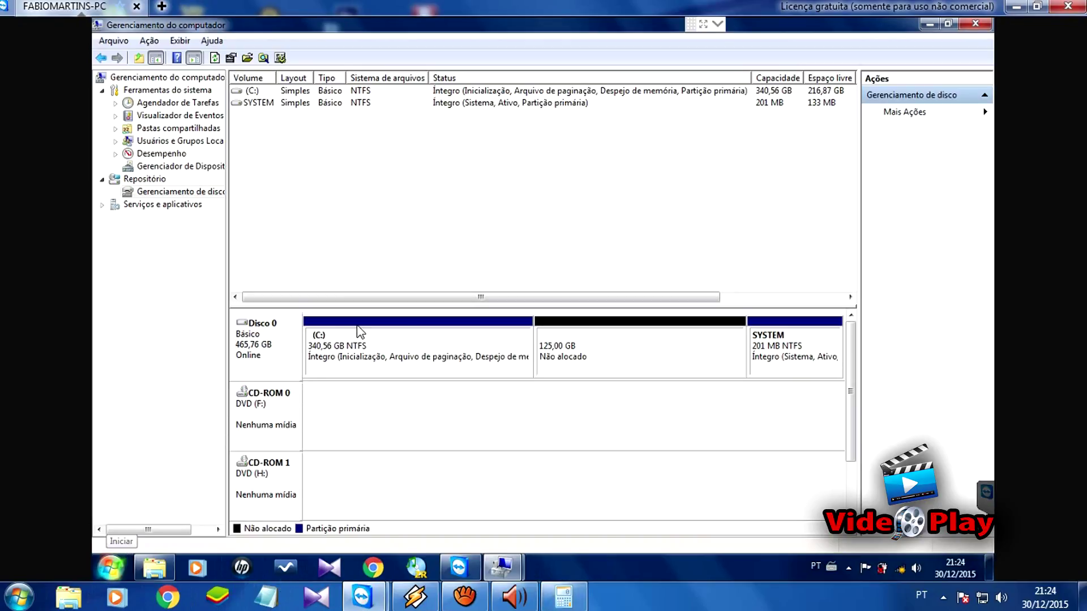
- Check how the remote machine's Computer window lists C: after the shrink, and minimize that window
key("super")
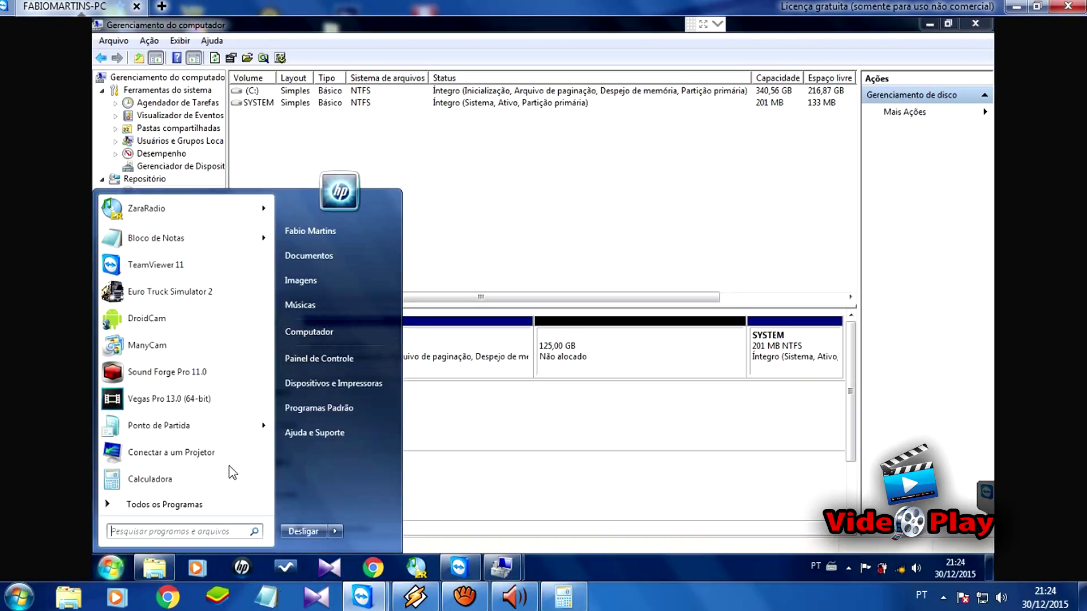
left_click(321, 334)
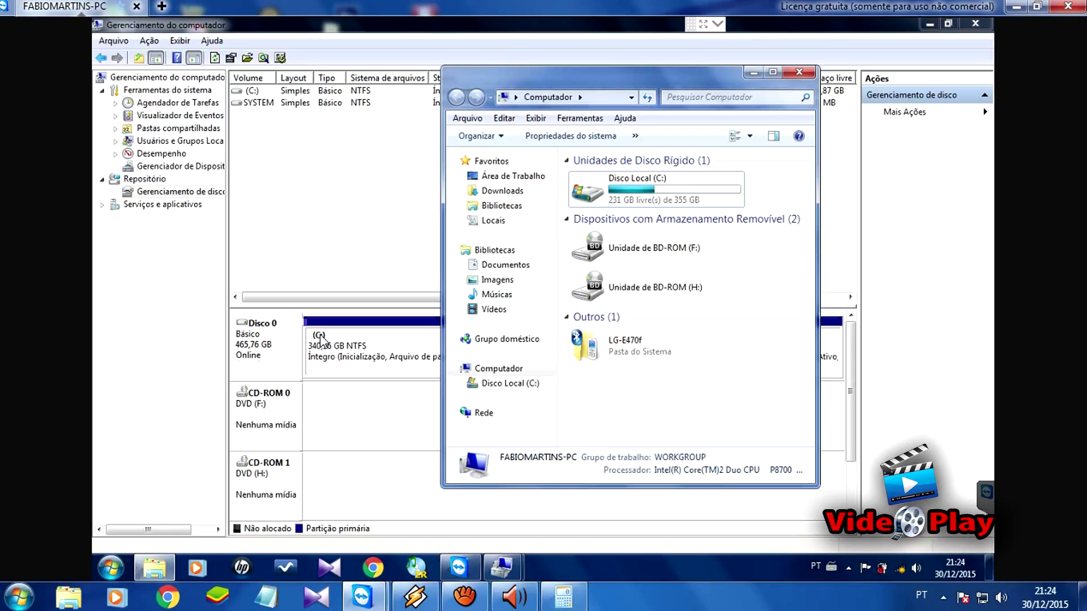
left_click(772, 73)
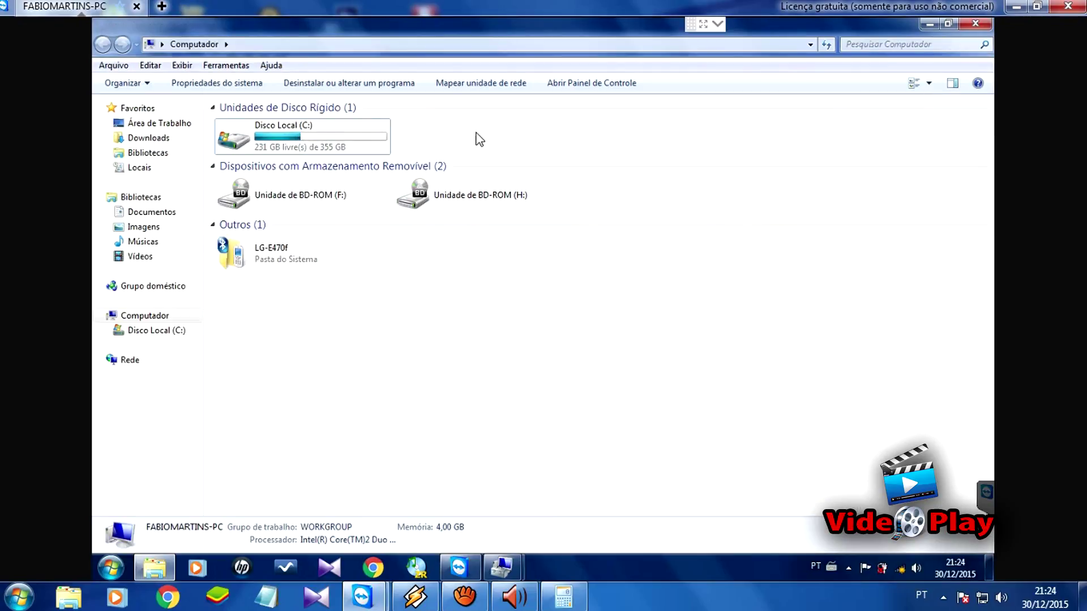
mouse_move(297, 141)
left_click(929, 24)
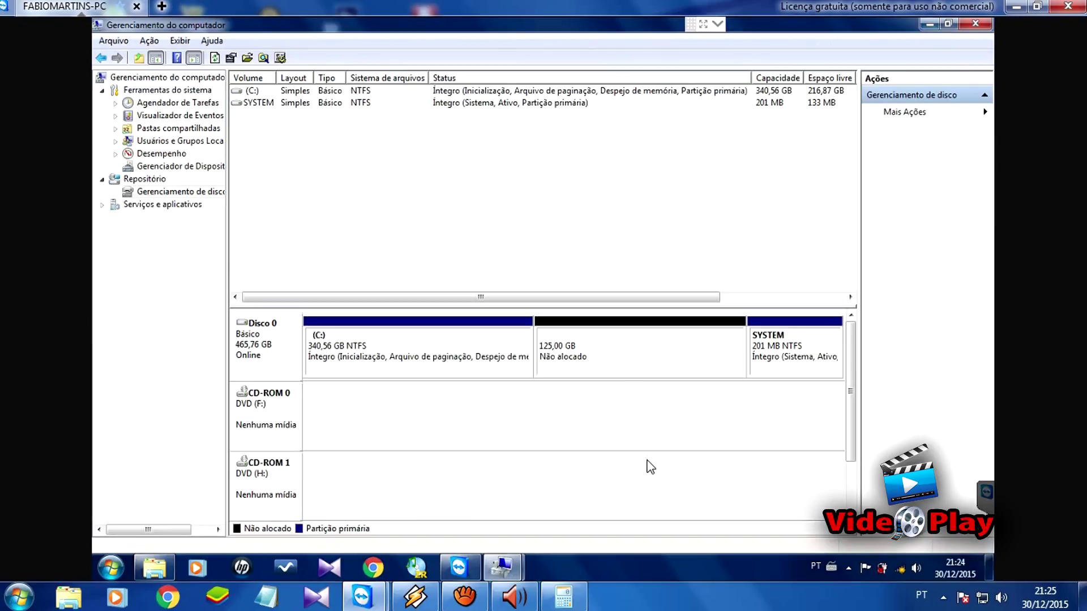
- Start a new simple volume in Disk 0's unallocated space, using the full 128000 MB and drive letter D
right_click(601, 352)
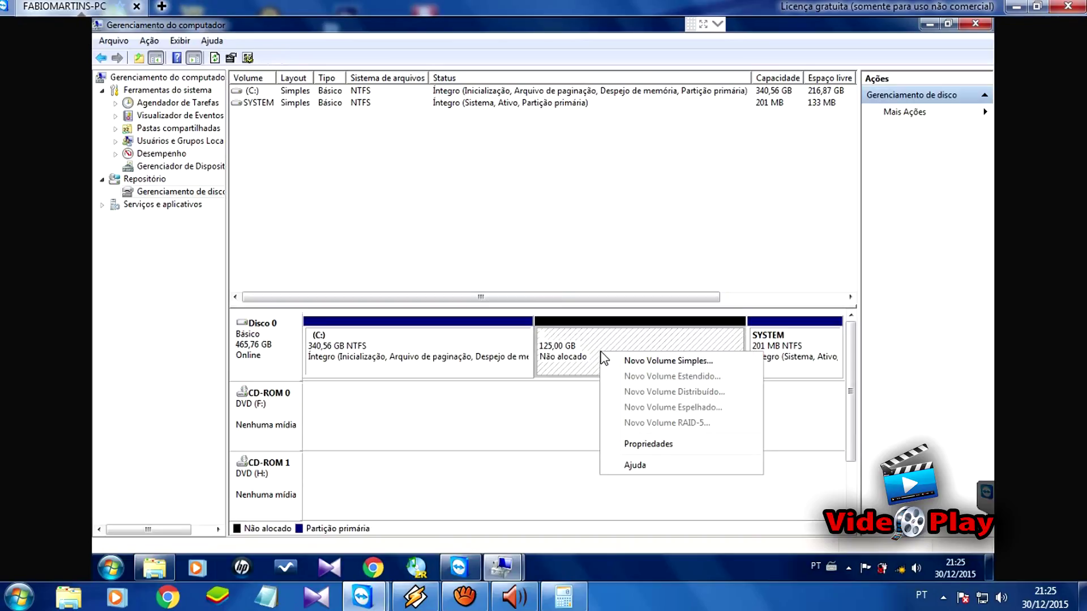
left_click(642, 362)
left_click(504, 343)
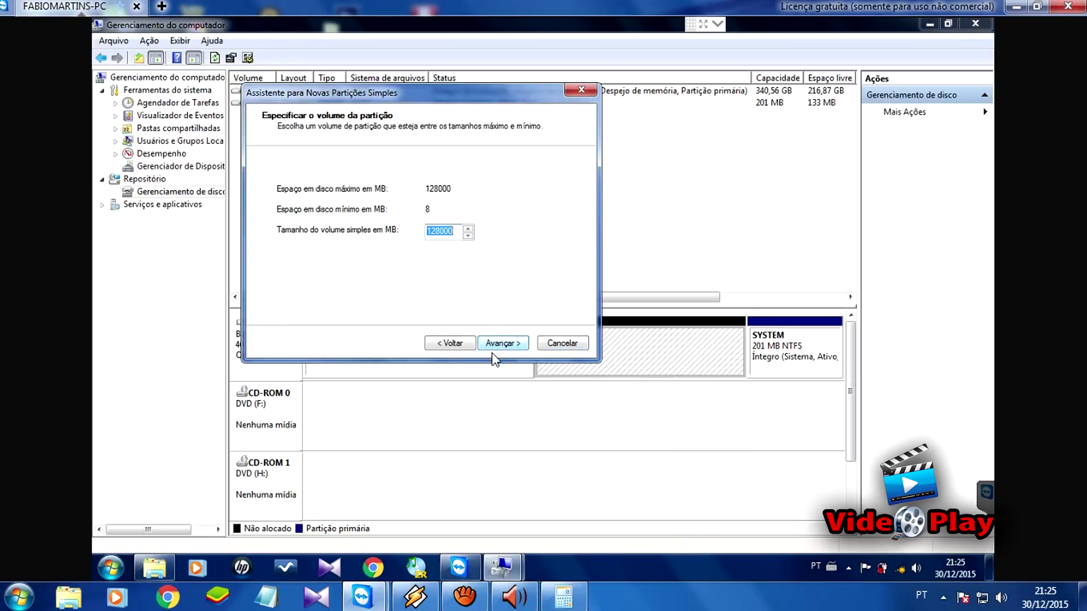
left_click(510, 342)
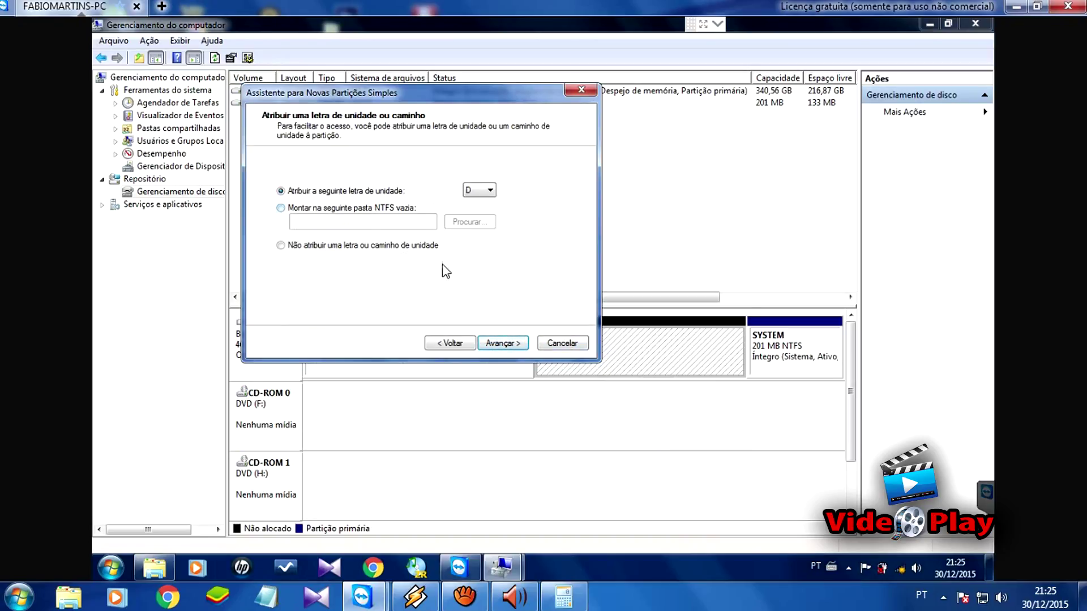
left_click(500, 344)
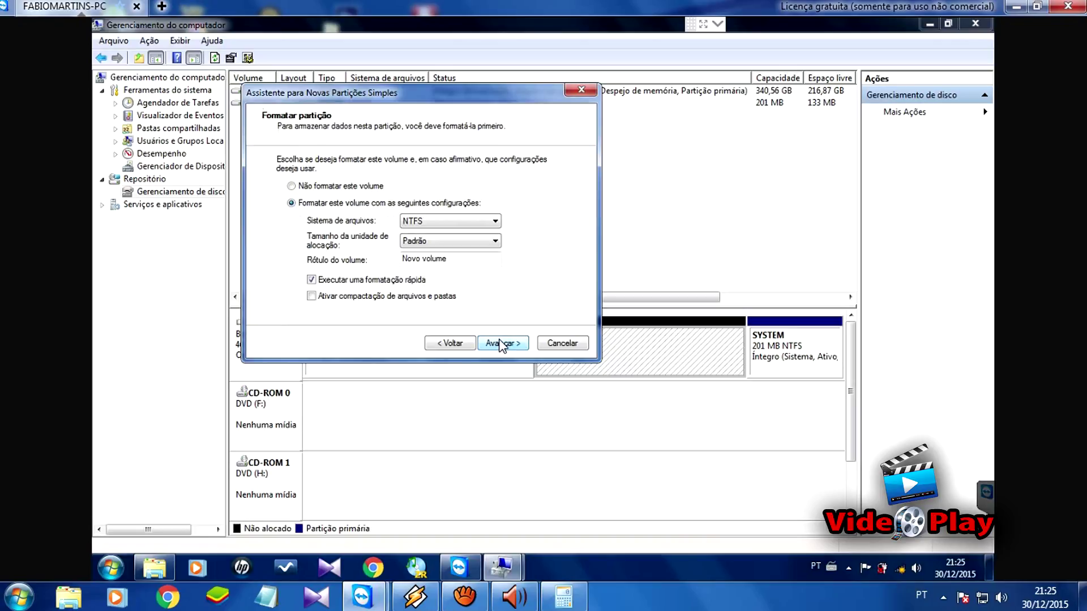
- Label the new volume Arquivos HD, create it with a quick NTFS format, and dismiss the AutoPlay window
left_click_drag(455, 263, 375, 263)
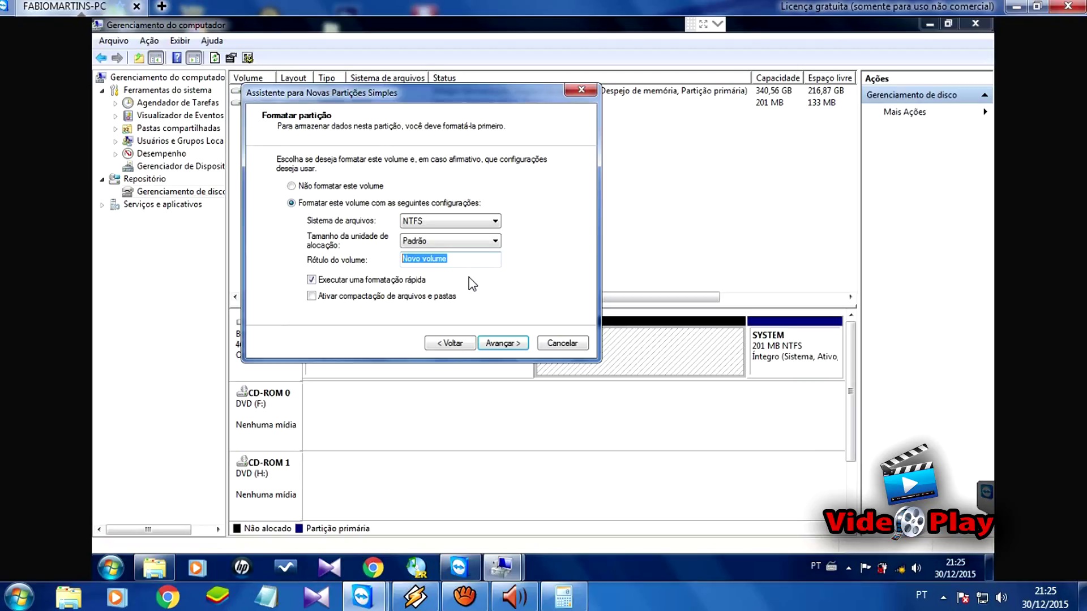
type("Arquivos HD")
left_click(498, 341)
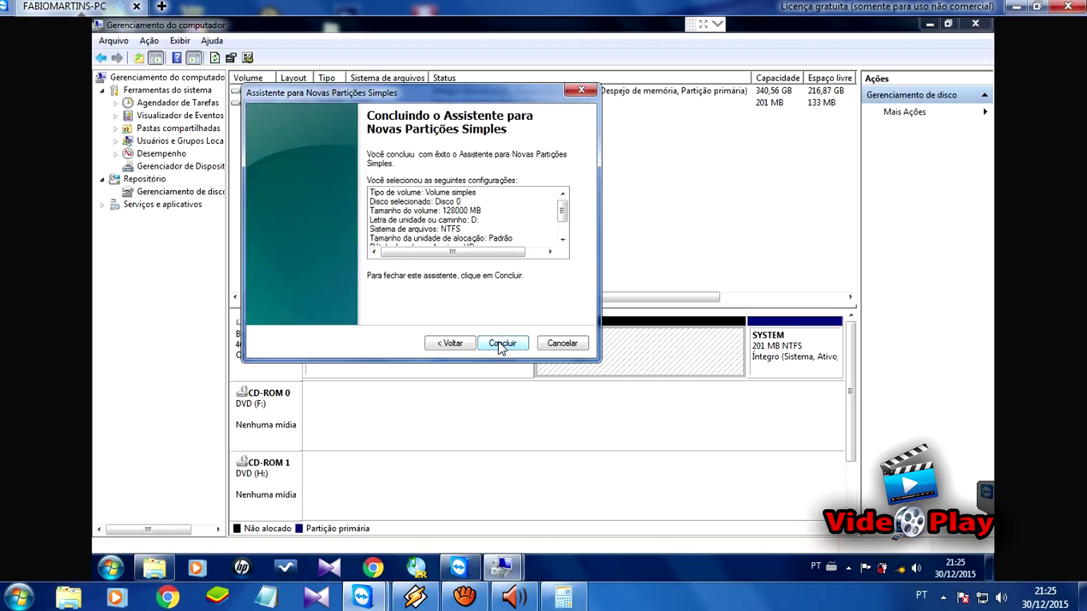
left_click(511, 344)
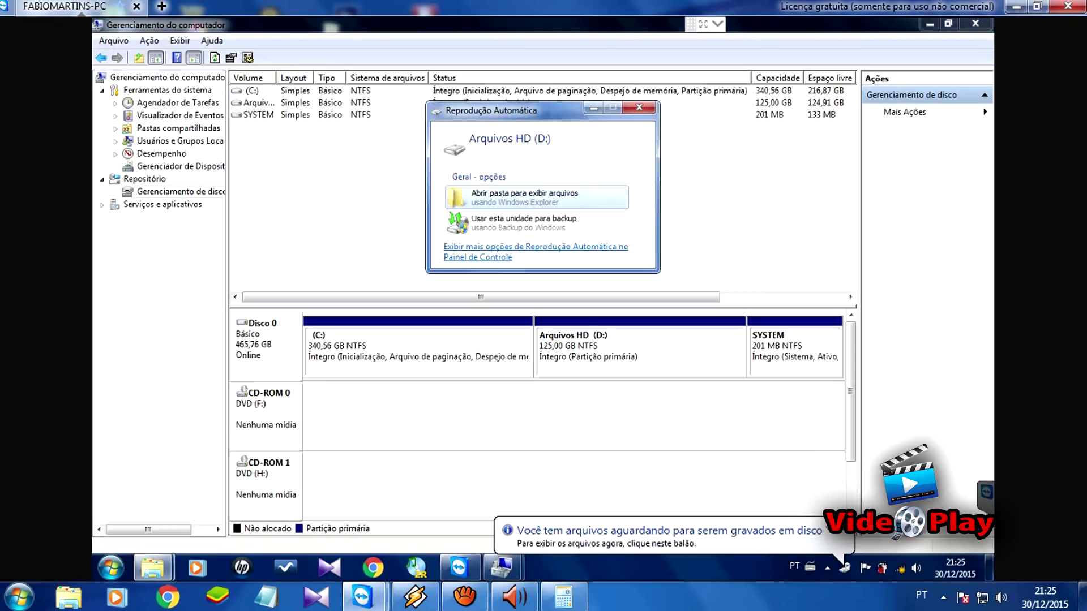
left_click(641, 112)
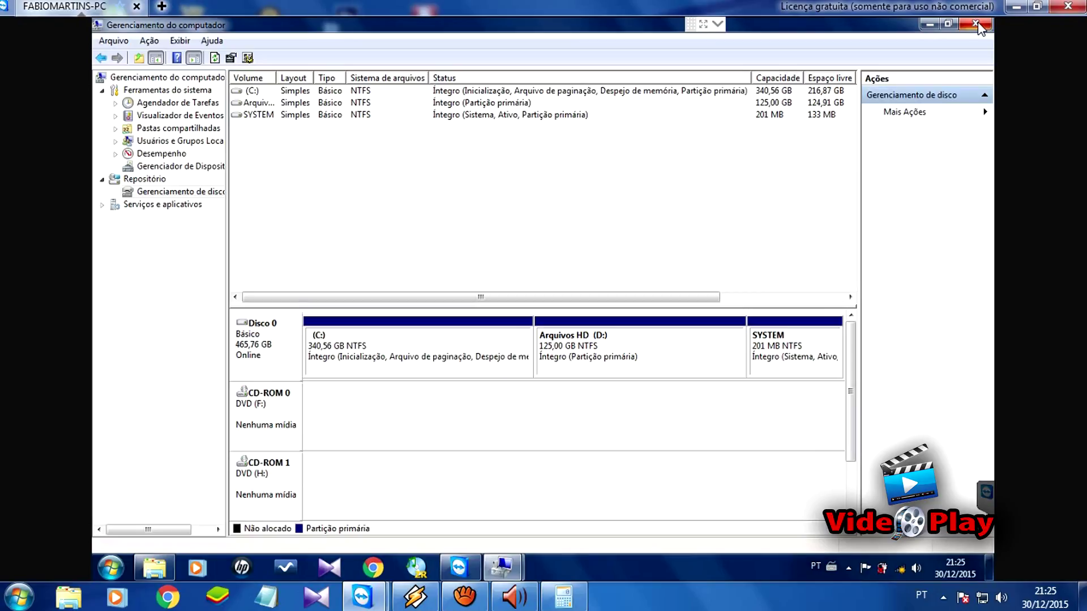
- Minimize Computer Management and inspect the C: and Arquivos HD (D:) drives in a maximized Computer window
left_click(927, 25)
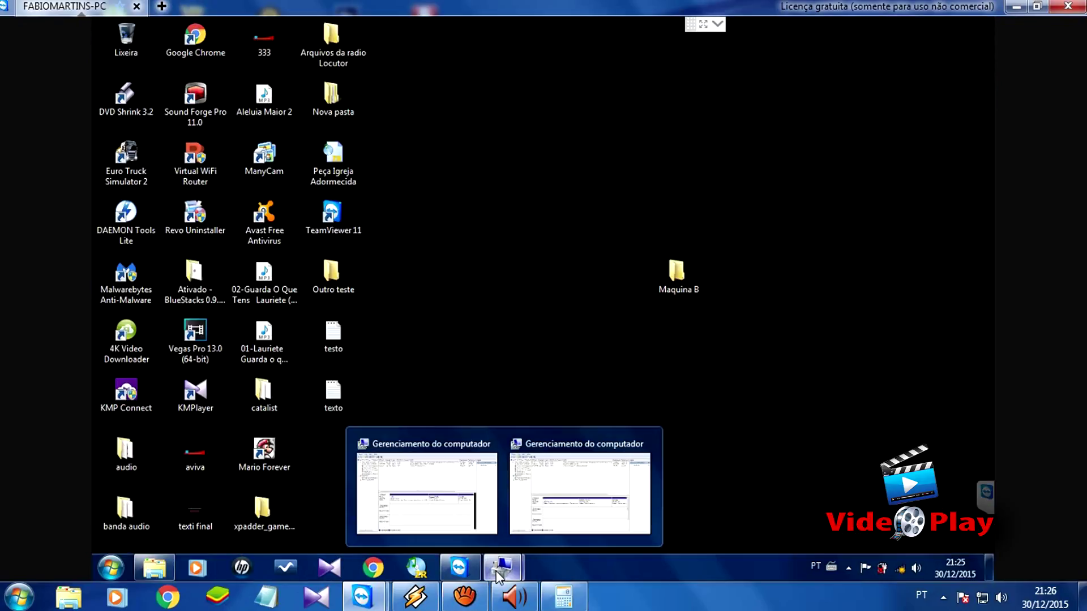
left_click(98, 568)
left_click(314, 332)
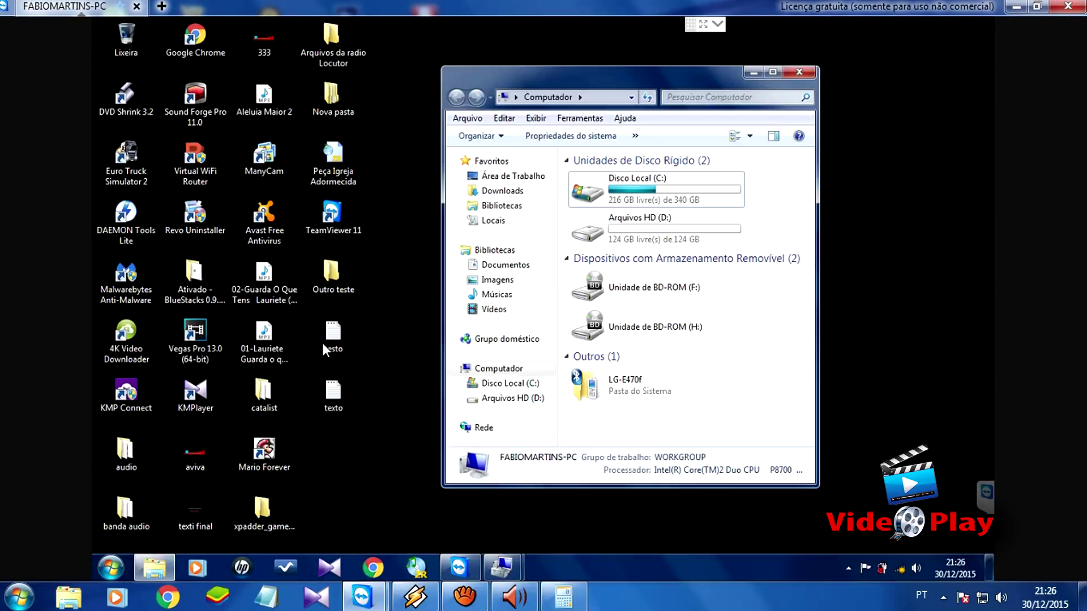
left_click(774, 73)
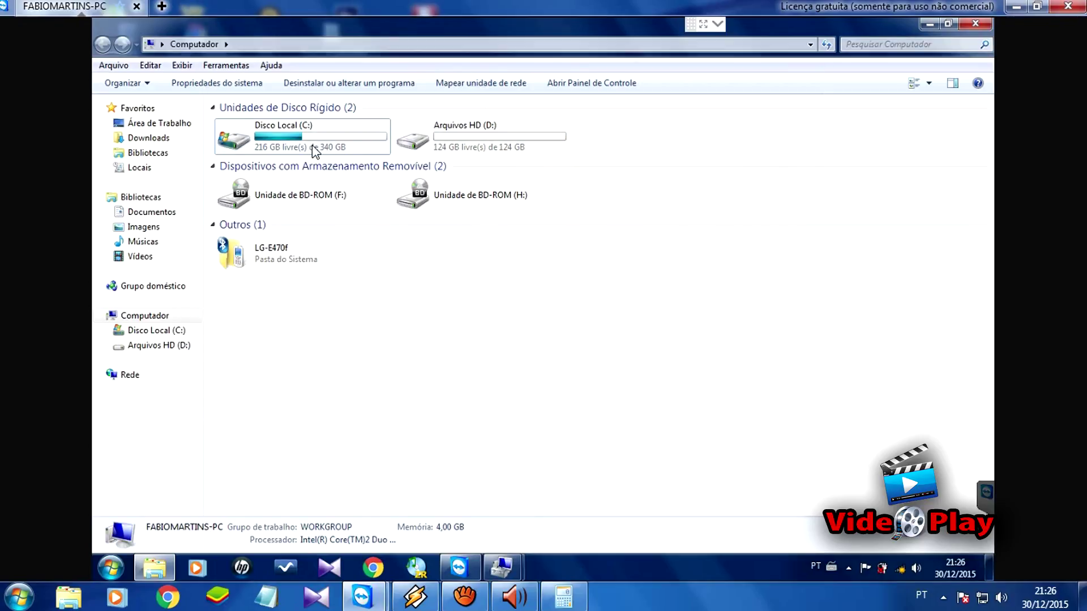
left_click(287, 144)
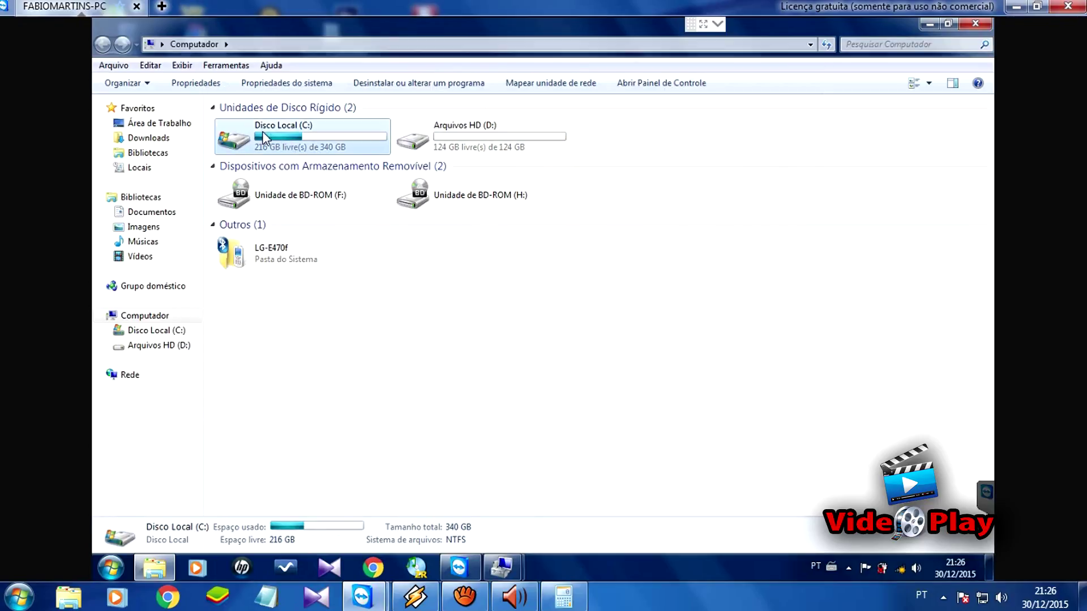
left_click(465, 142)
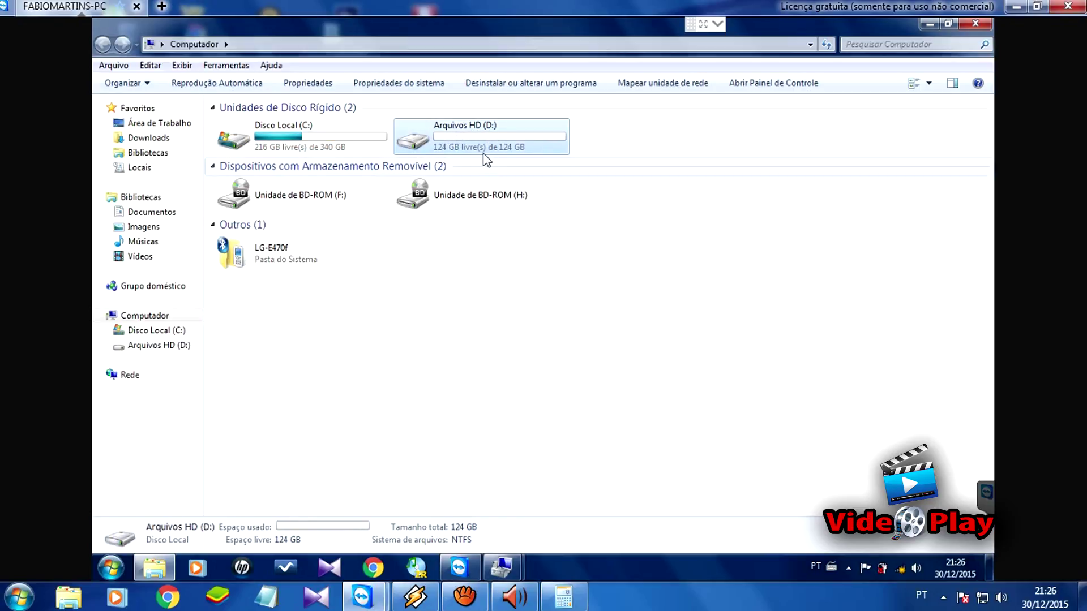
- Open Arquivos HD (D:) and the desktop folder Arquivos da radio Locutor in two restored windows arranged side by side
double_click(474, 138)
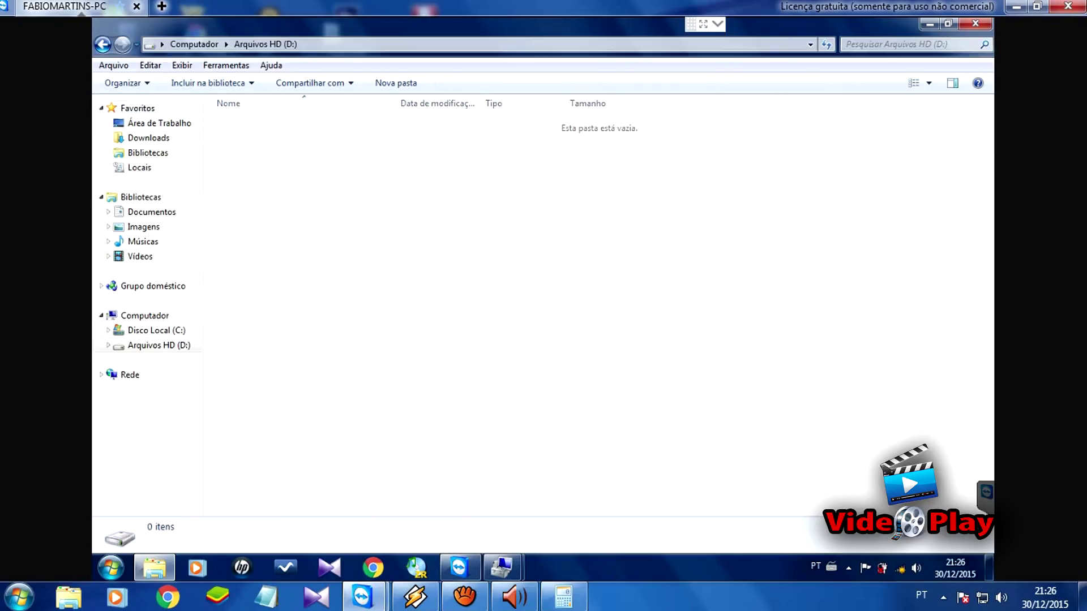
left_click(947, 23)
left_click_drag(594, 72, 708, 72)
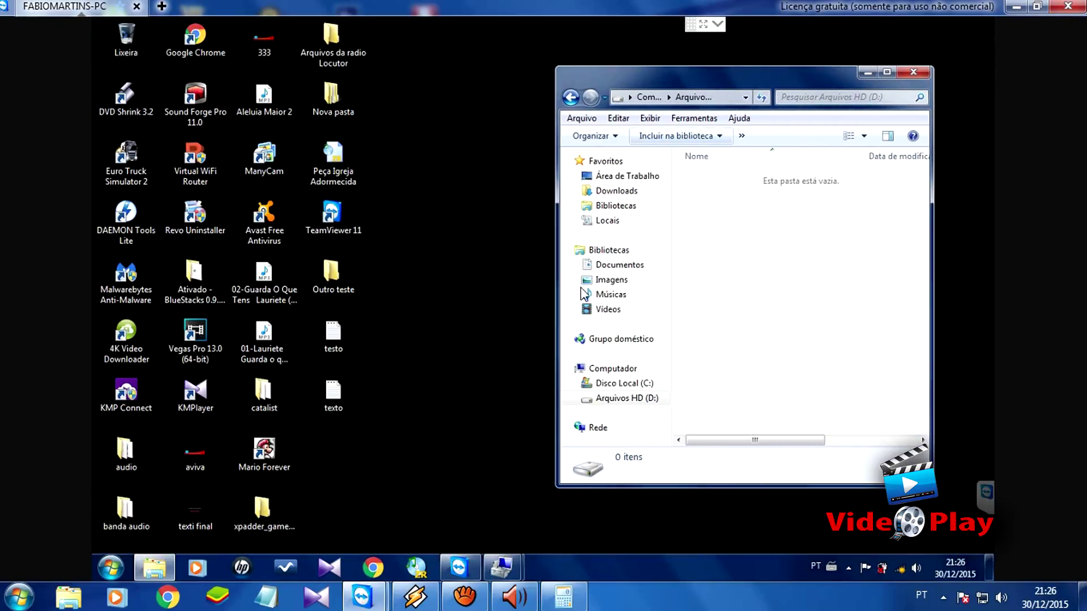
double_click(340, 56)
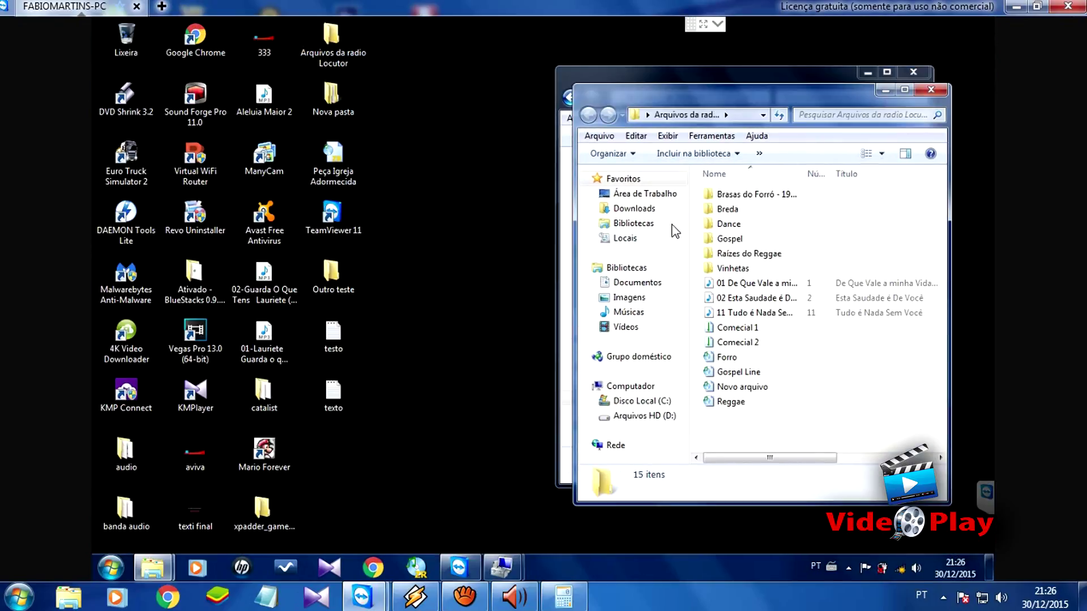
left_click_drag(714, 99, 285, 81)
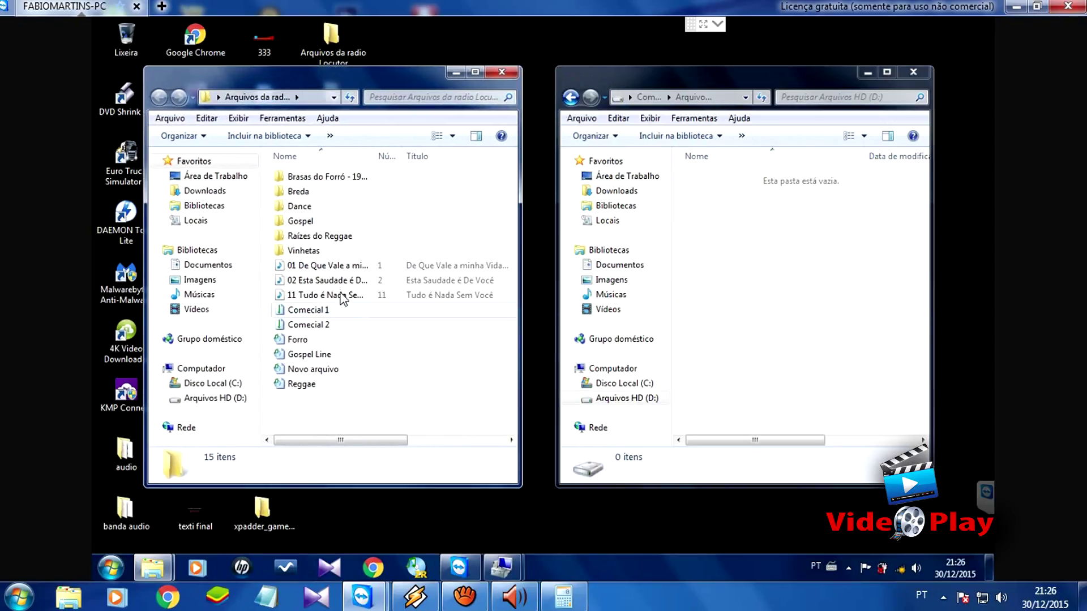
- Copy songs 01 De Que Vale a minha Vida Agora and 02 Esta Saudade é De Você to D:, and minimize the source folder
left_click_drag(315, 267, 719, 270)
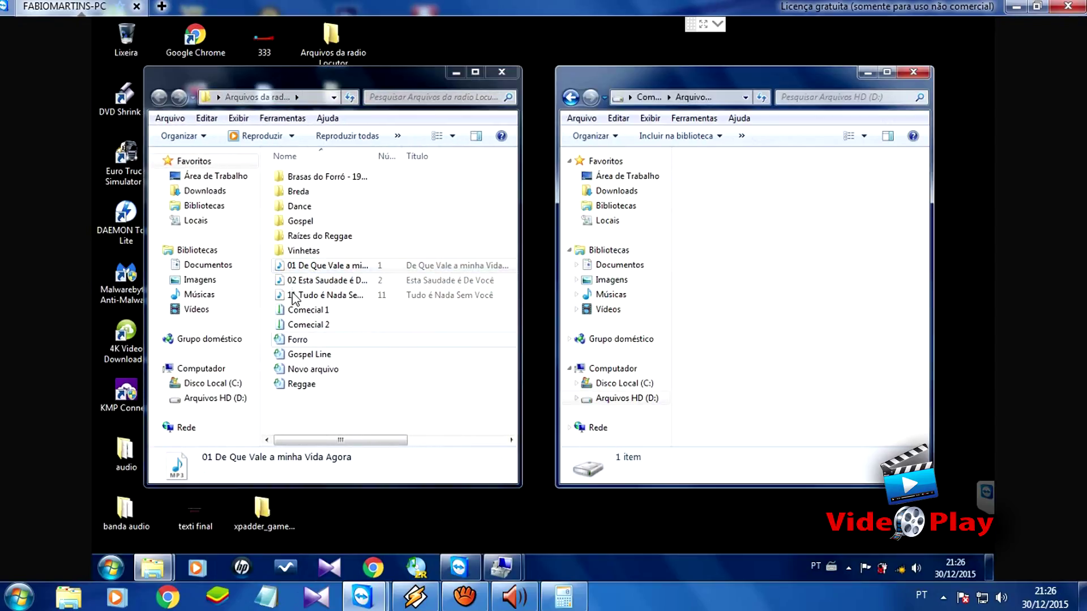
left_click_drag(325, 280, 602, 335)
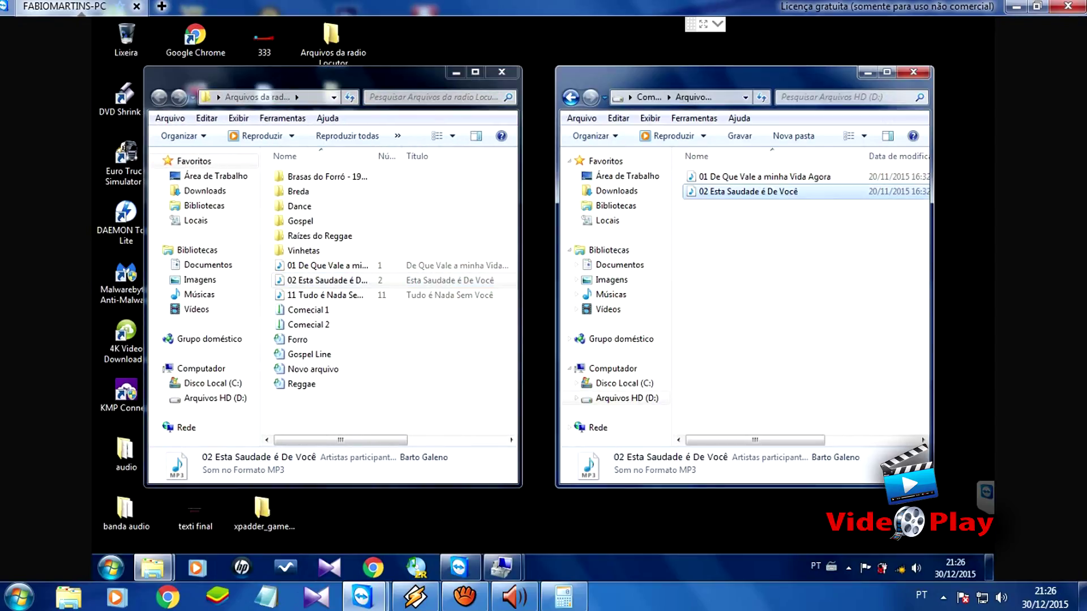
left_click(455, 73)
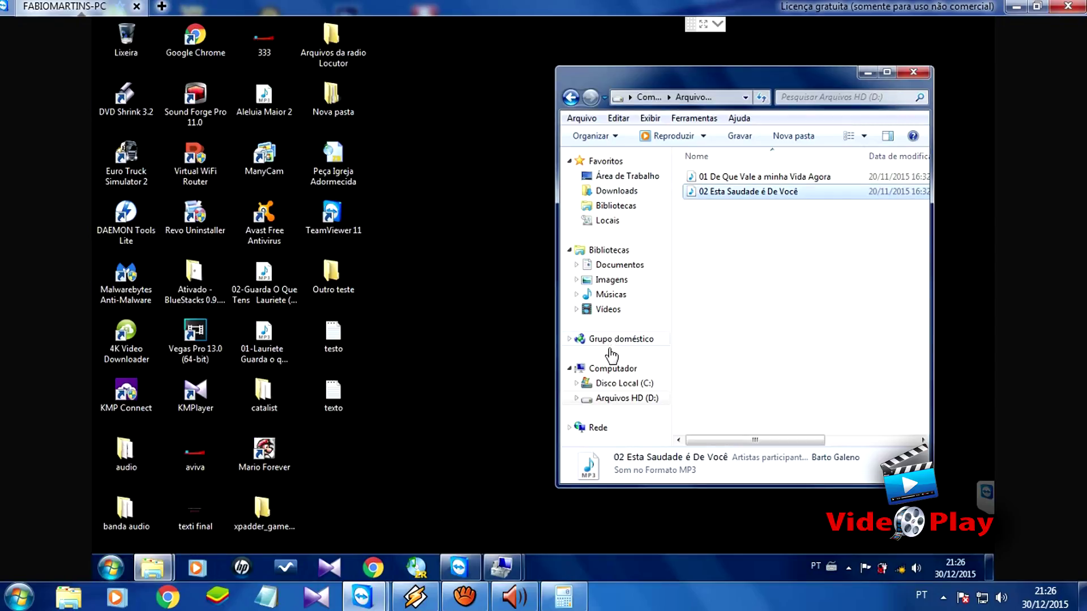
- Check the copied songs on Arquivos HD (D:) from the maximized Computer window and return to the drive overview
left_click(611, 368)
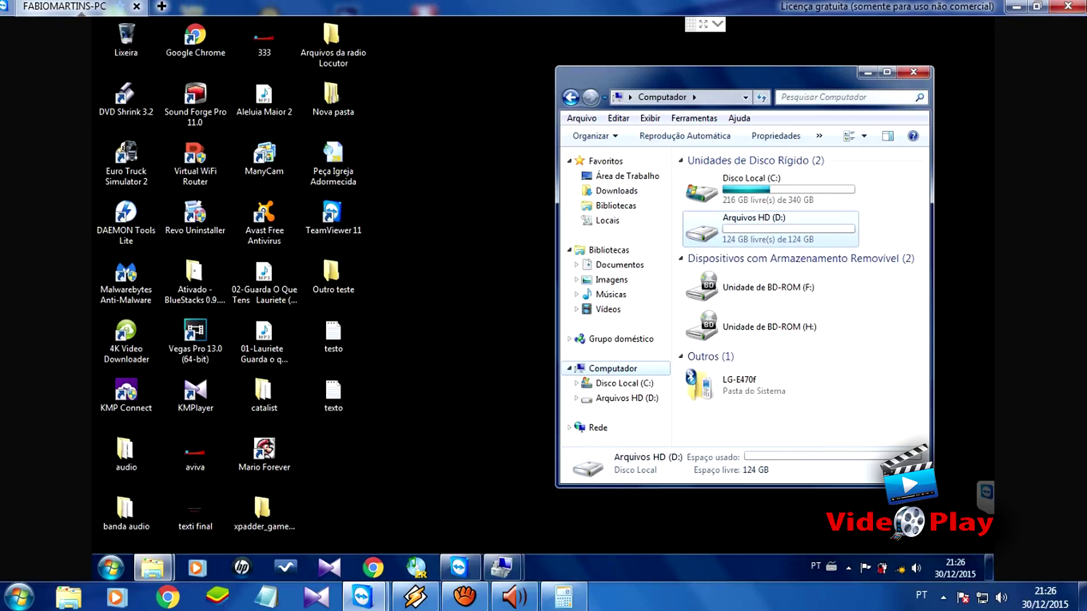
left_click(887, 72)
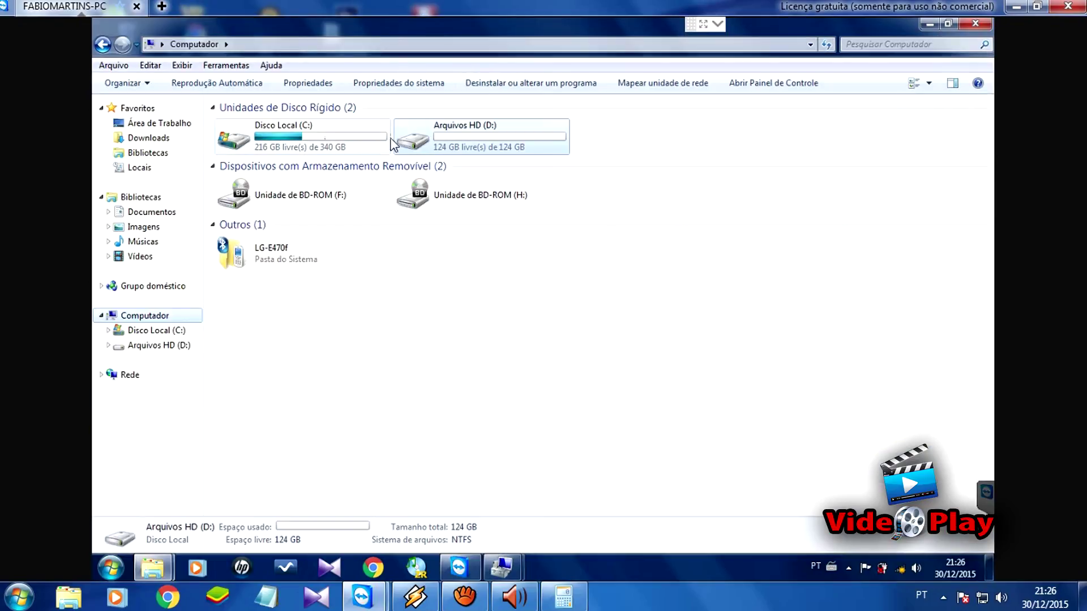
double_click(502, 137)
left_click(272, 141)
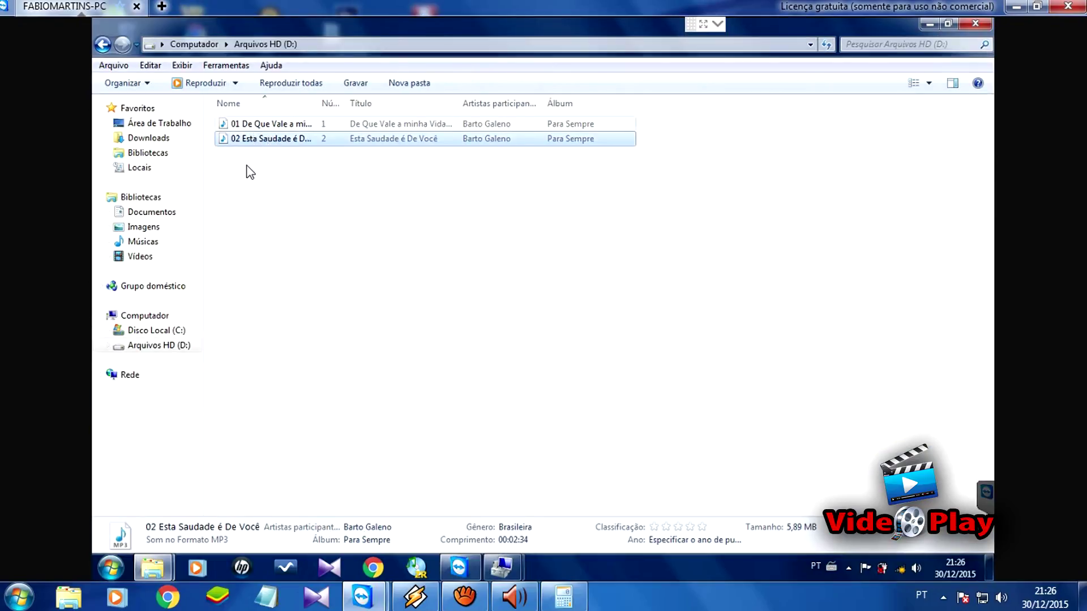
left_click(102, 44)
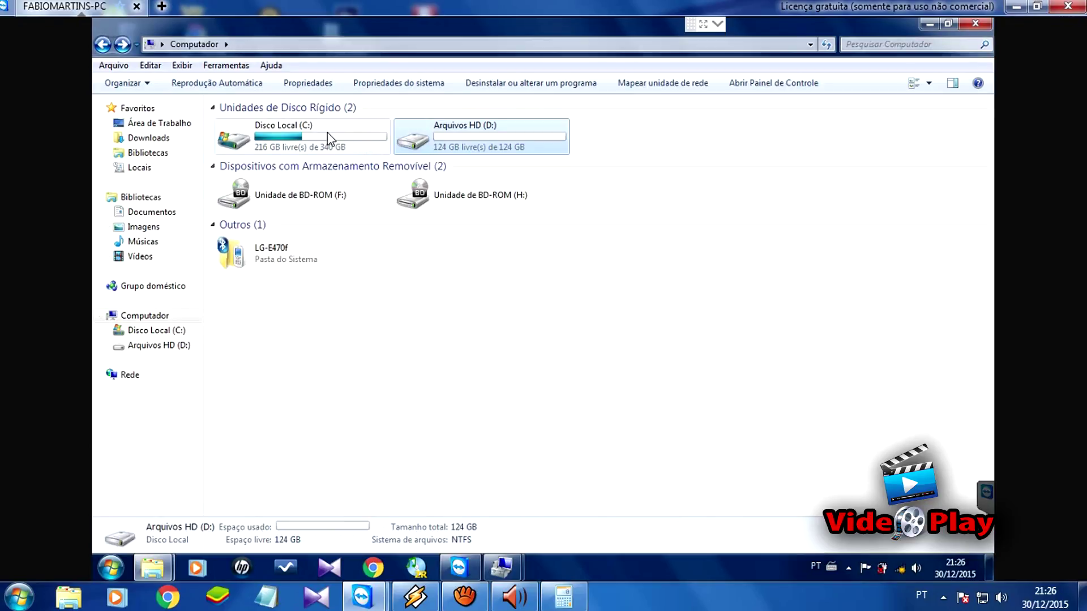
- Compare the total size and free space of the C: and Arquivos HD (D:) drives
left_click(305, 269)
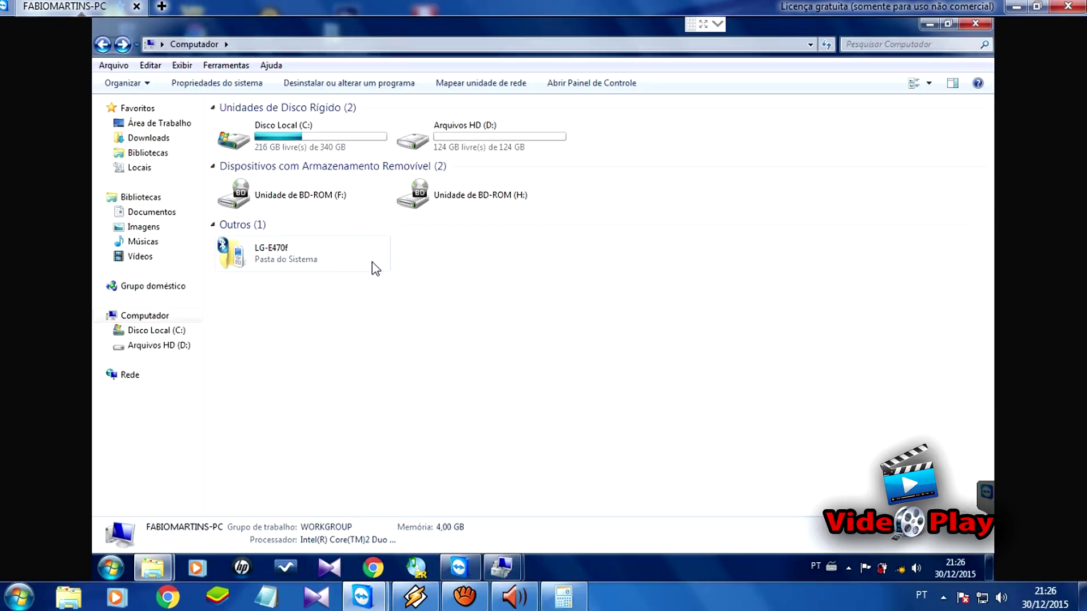
left_click(291, 138)
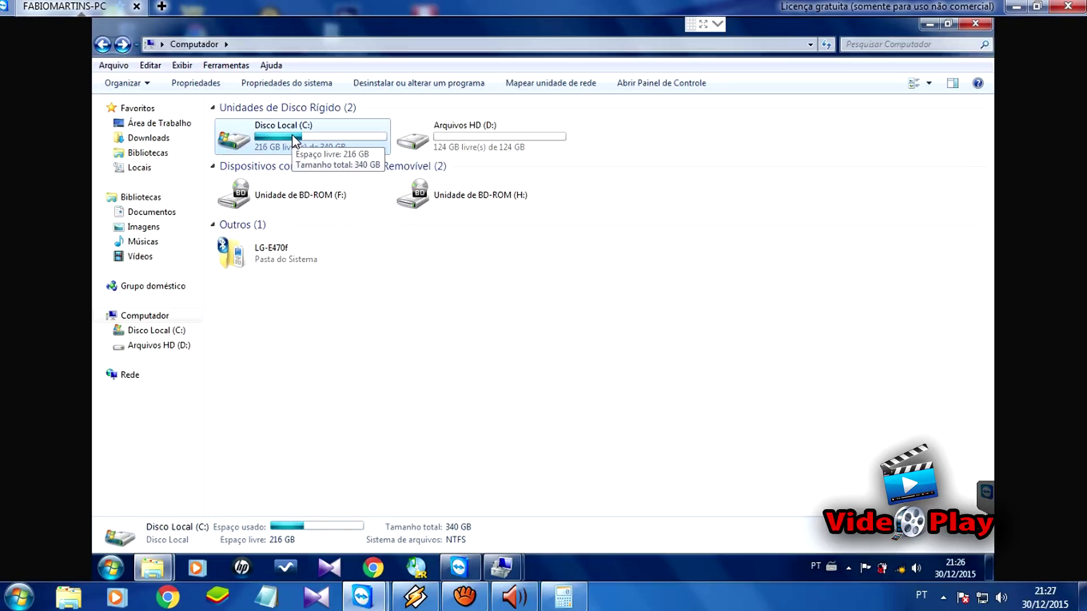
left_click(468, 141)
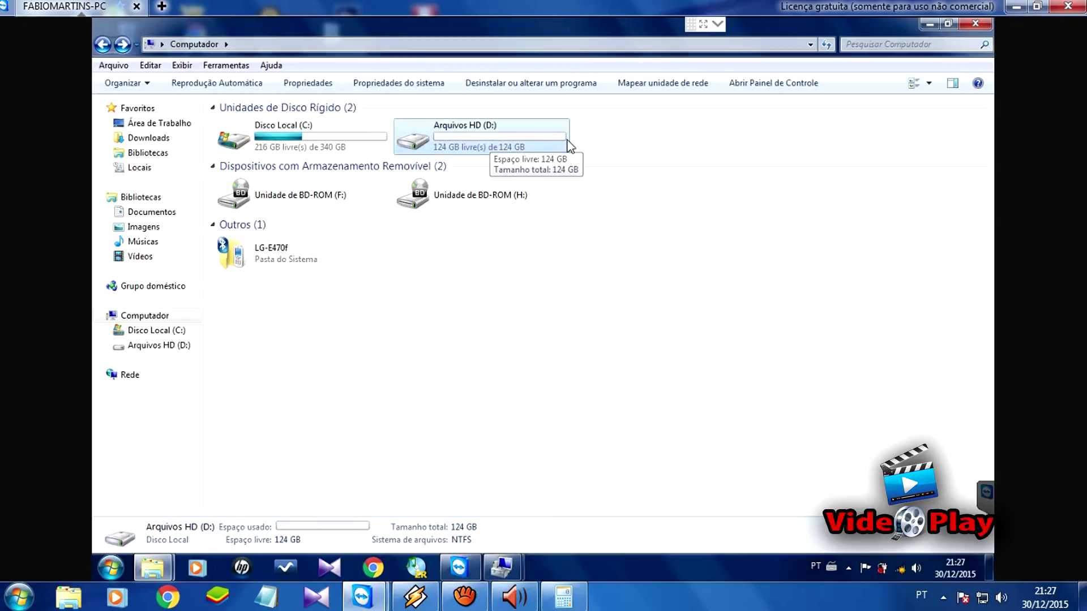
left_click_drag(645, 145, 430, 139)
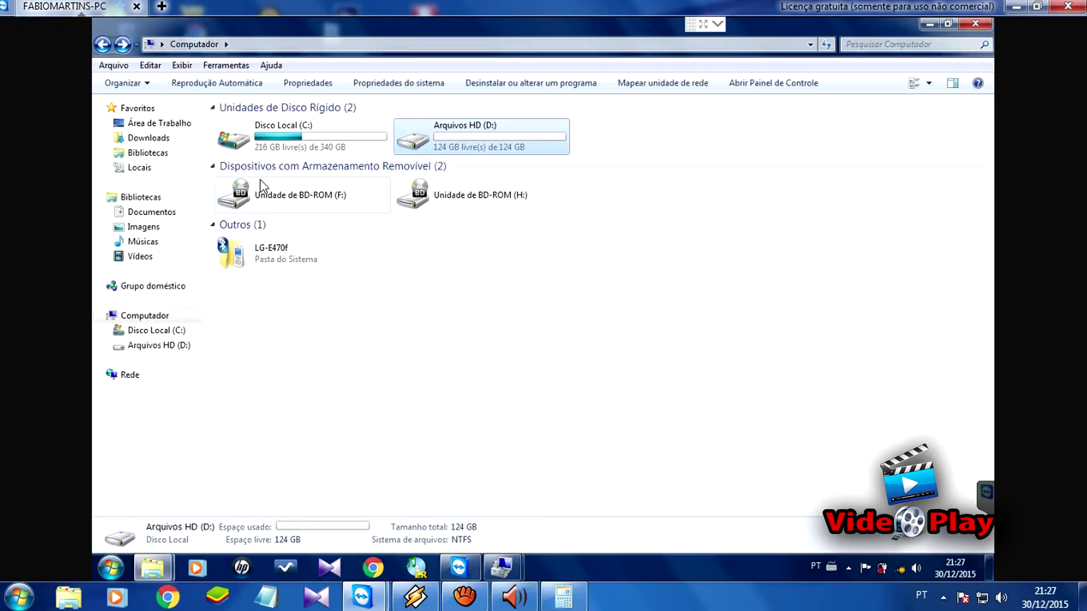
left_click(280, 133)
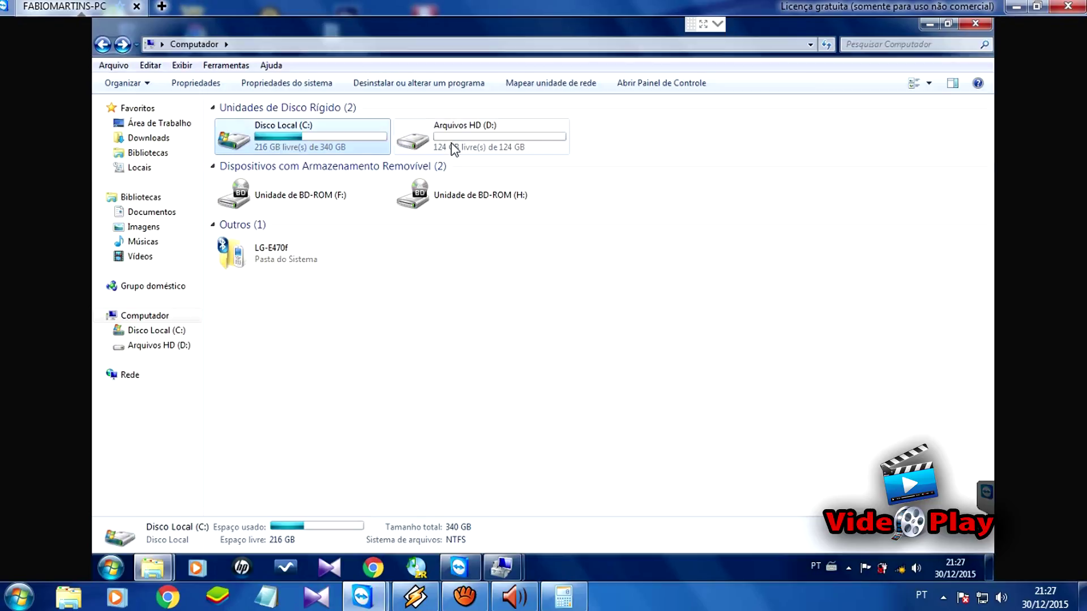
- Minimize the drive overview and delete the Arquivos HD (D:) volume from Disco 0 in Disk Management, accepting the loss of its data
left_click(493, 145)
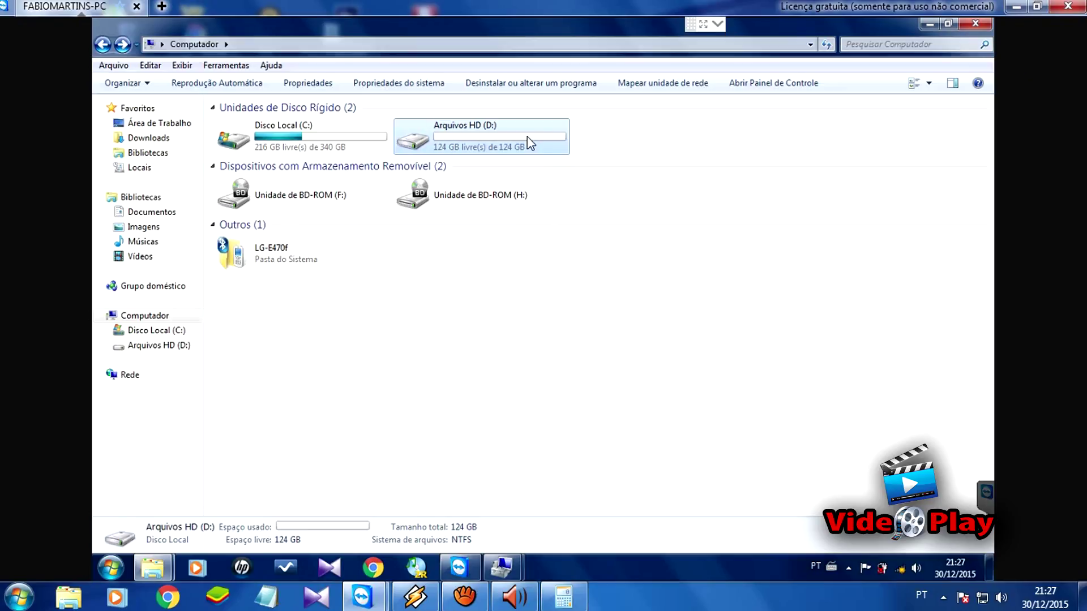
left_click(929, 24)
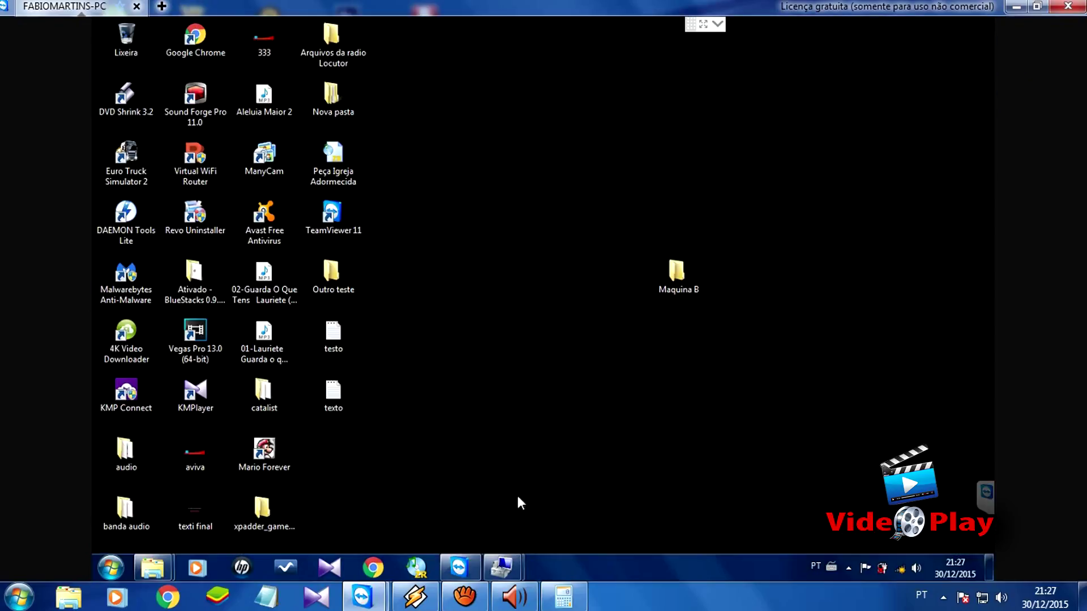
mouse_move(502, 566)
left_click(562, 490)
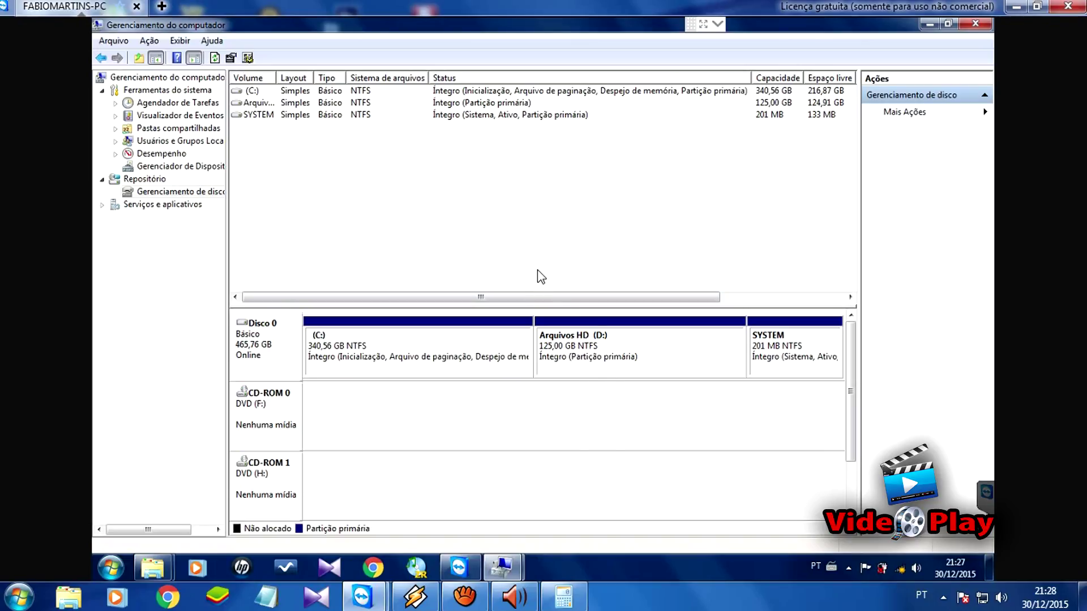
right_click(615, 345)
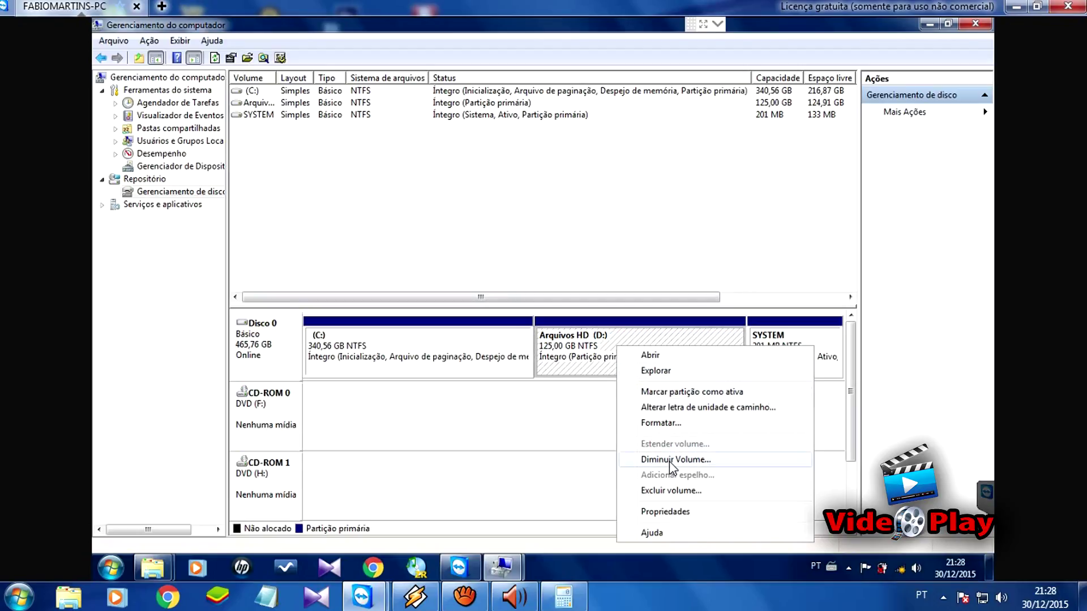
left_click(671, 490)
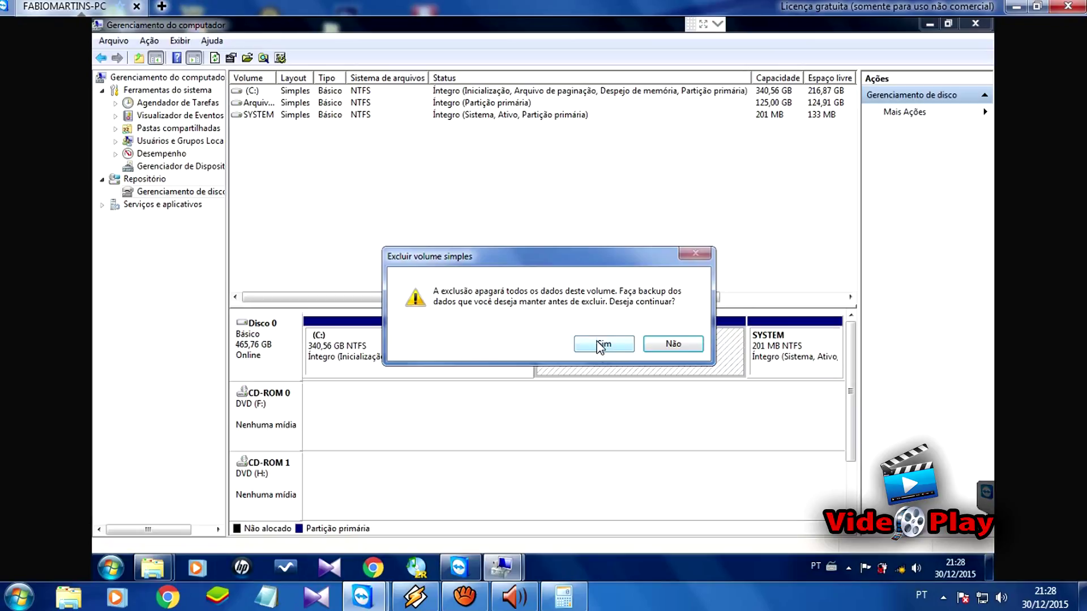
left_click(603, 344)
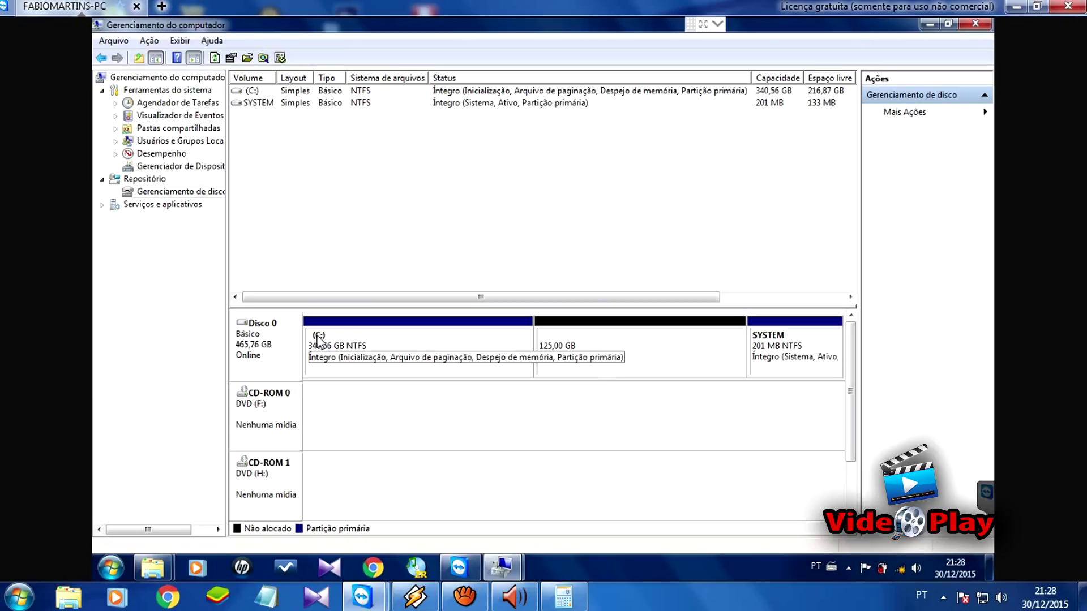
- Extend the C: volume on Disco 0 with 128000 MB of unallocated space using the Extend Volume wizard
left_click(429, 344)
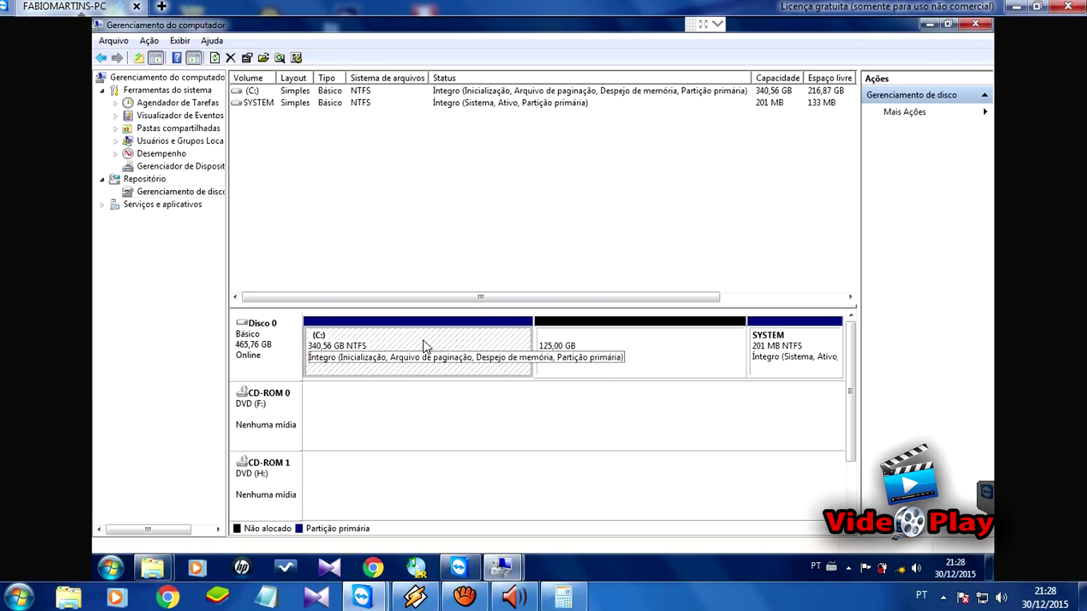
right_click(424, 341)
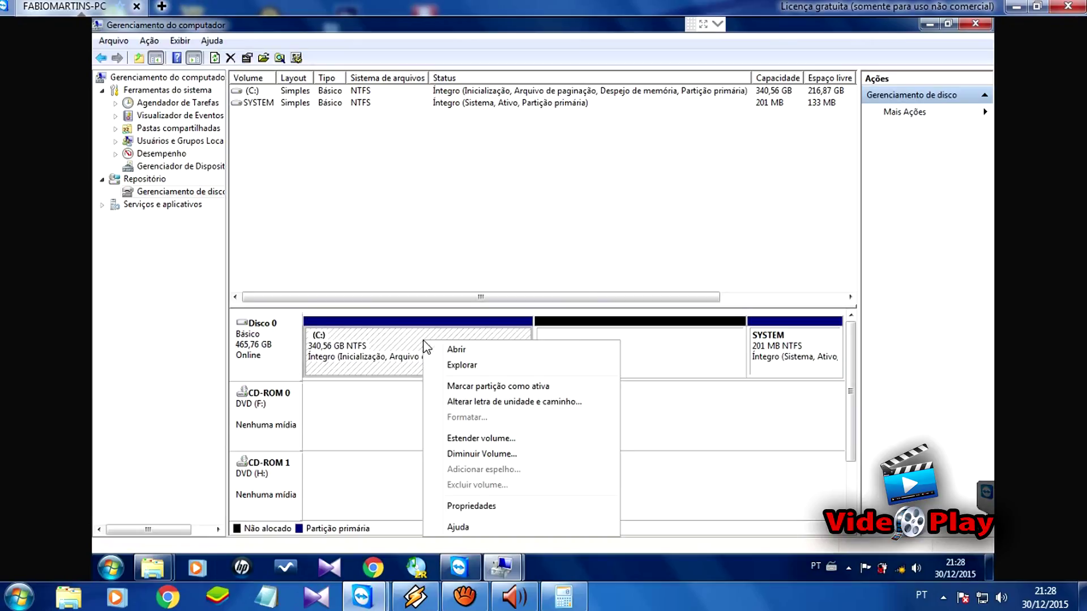
left_click(477, 440)
left_click(506, 353)
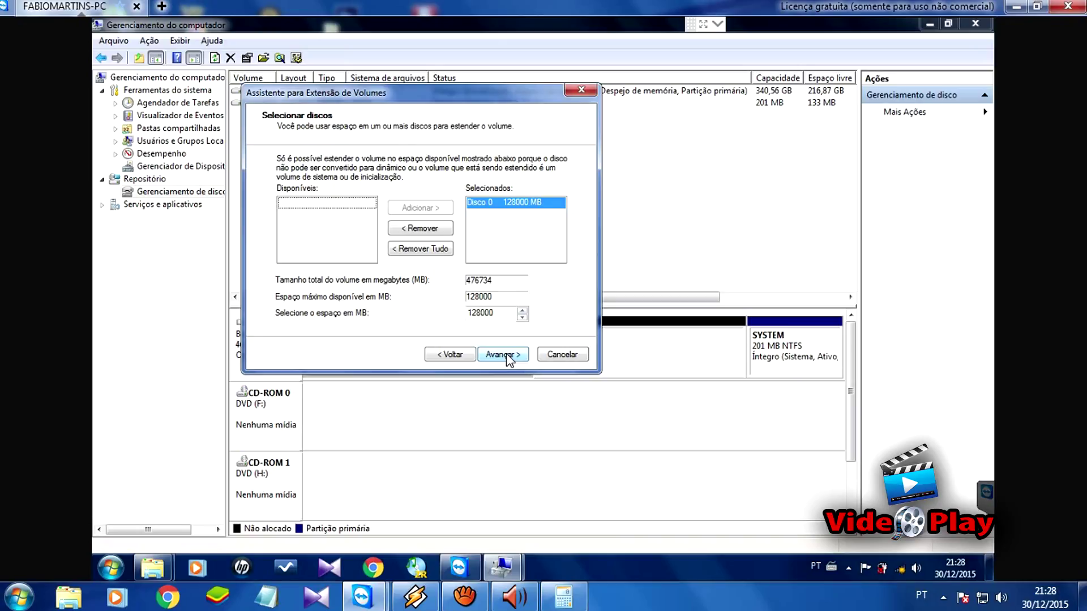
left_click(503, 354)
left_click(505, 355)
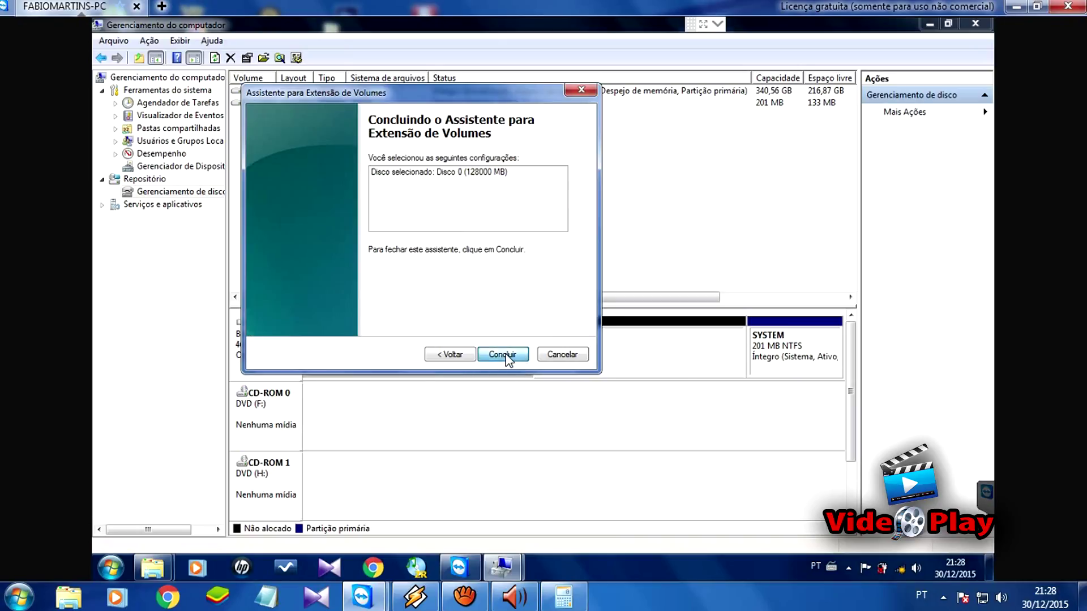
- Minimize Computer Management, check the hard disk drives listed in the maximized Computer window, and minimize that window
left_click(929, 25)
left_click(109, 568)
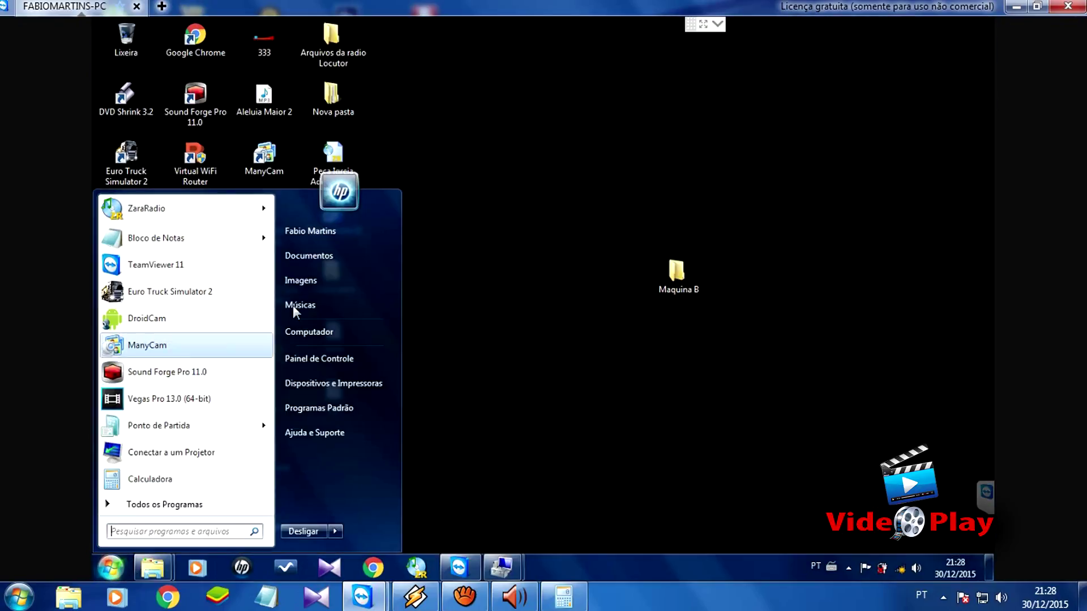
left_click(320, 335)
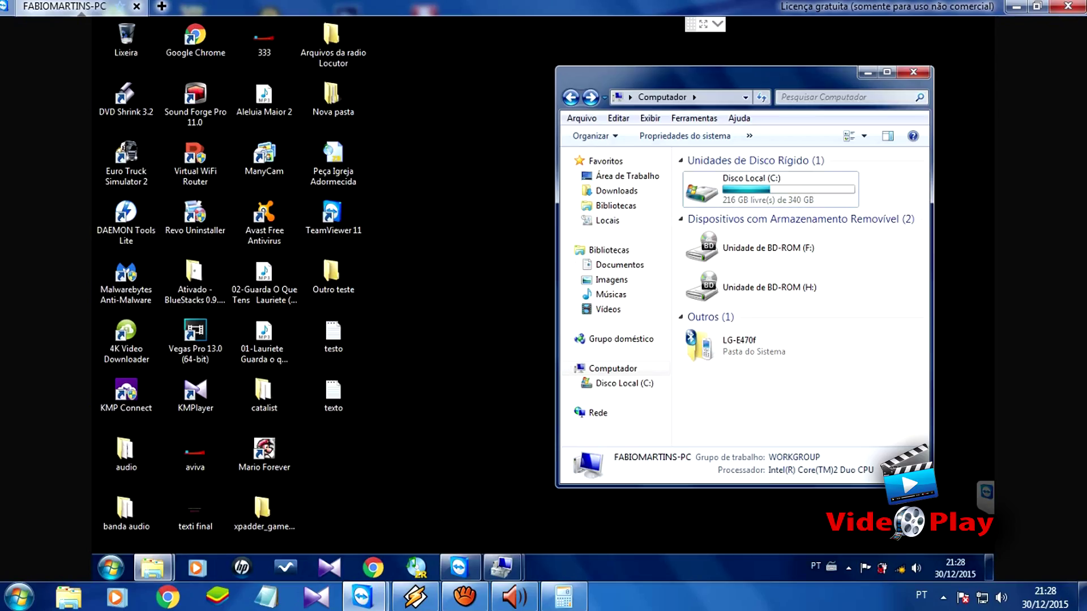
left_click(886, 72)
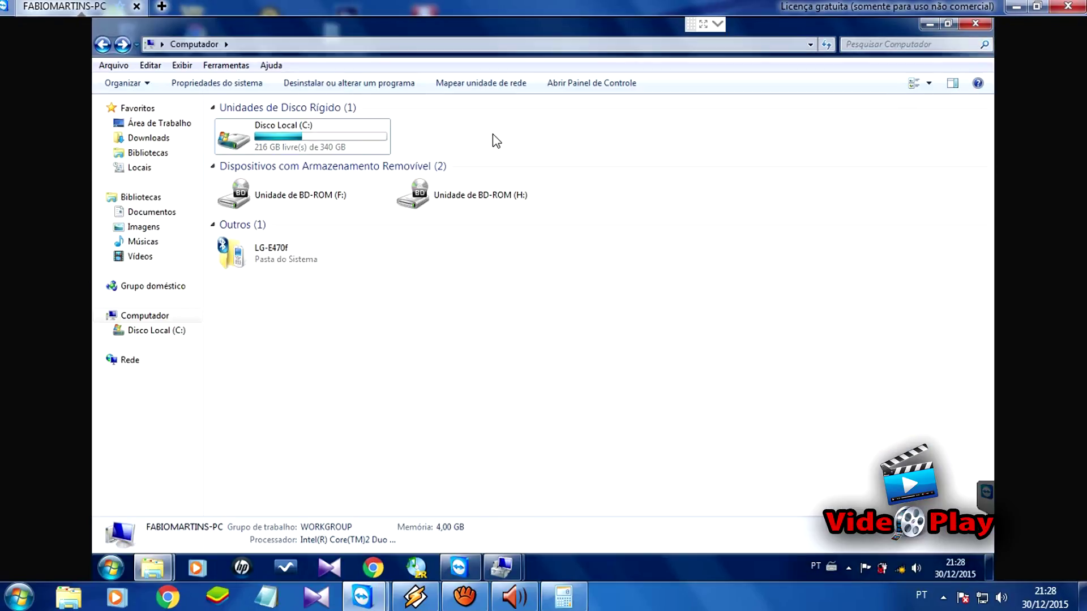
mouse_move(288, 134)
left_click(929, 23)
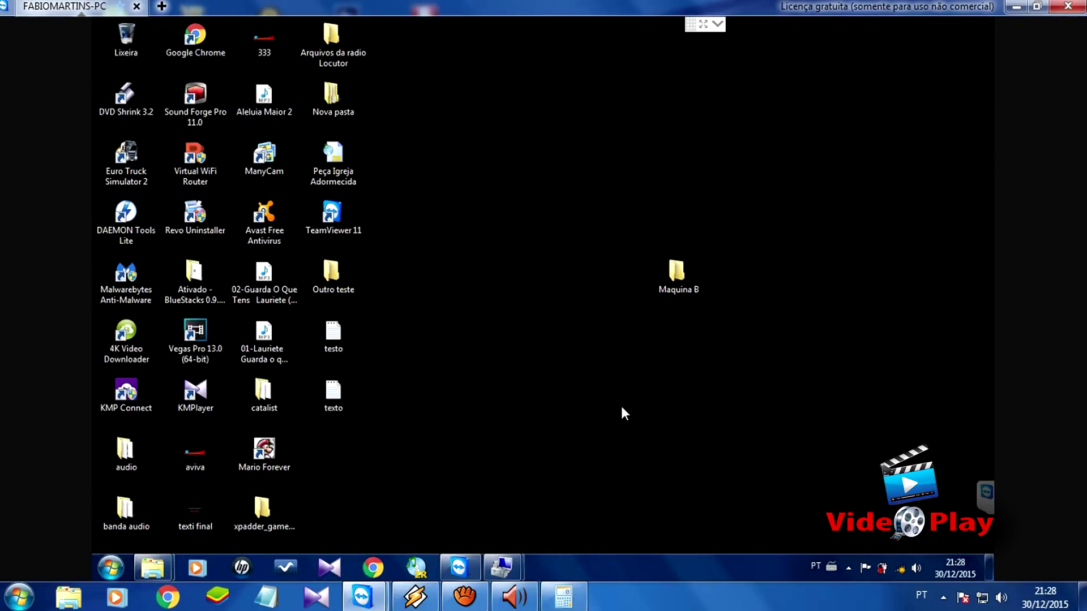